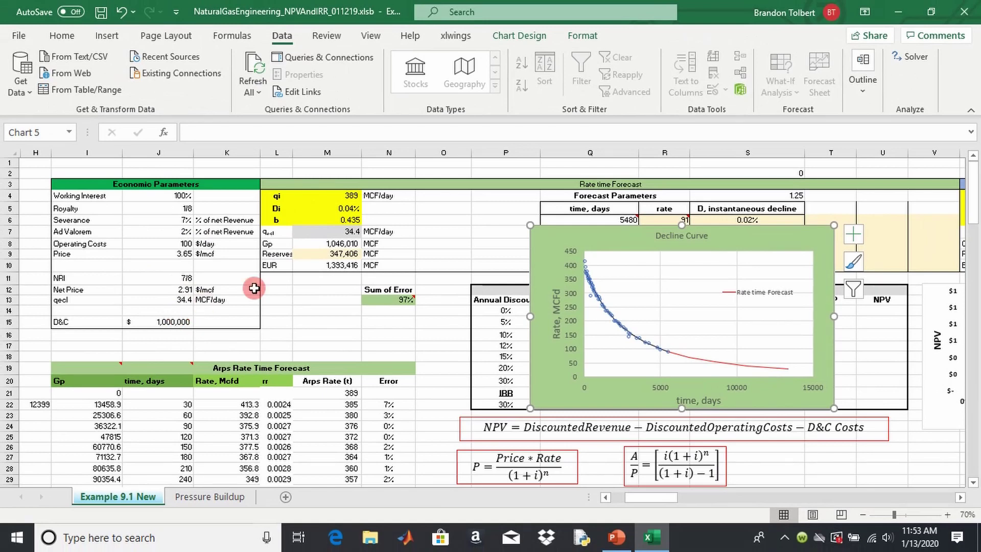
Step: Move the Decline Curve chart below the formula boxes so it clears the table
left_click_drag(594, 229, 569, 445)
left_click(209, 293)
scroll(209, 307, "up", 1)
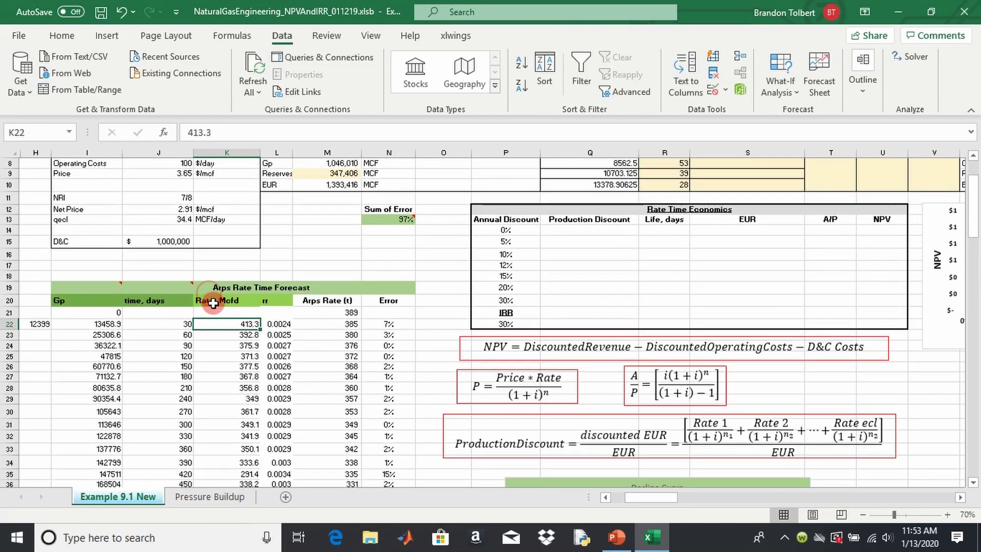
Step: Select the first time and rate rows, starting at the 30-day value
left_click_drag(163, 323, 252, 325)
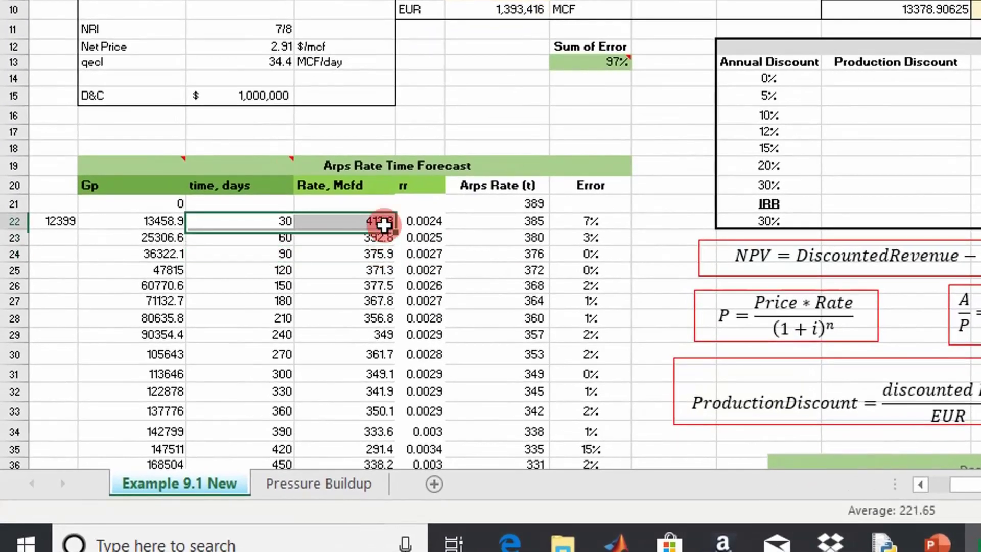
left_click_drag(384, 224, 383, 223)
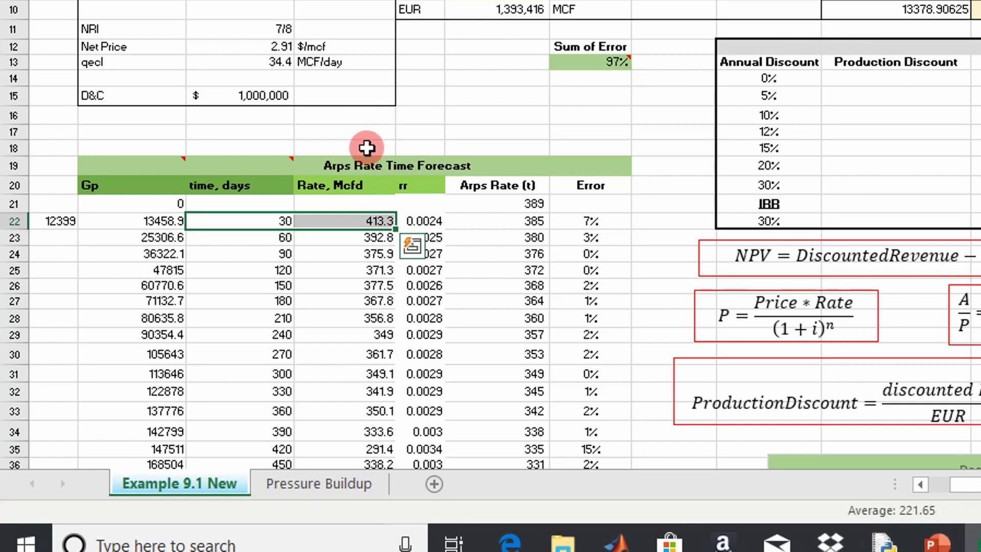
scroll(368, 138, "down", 2)
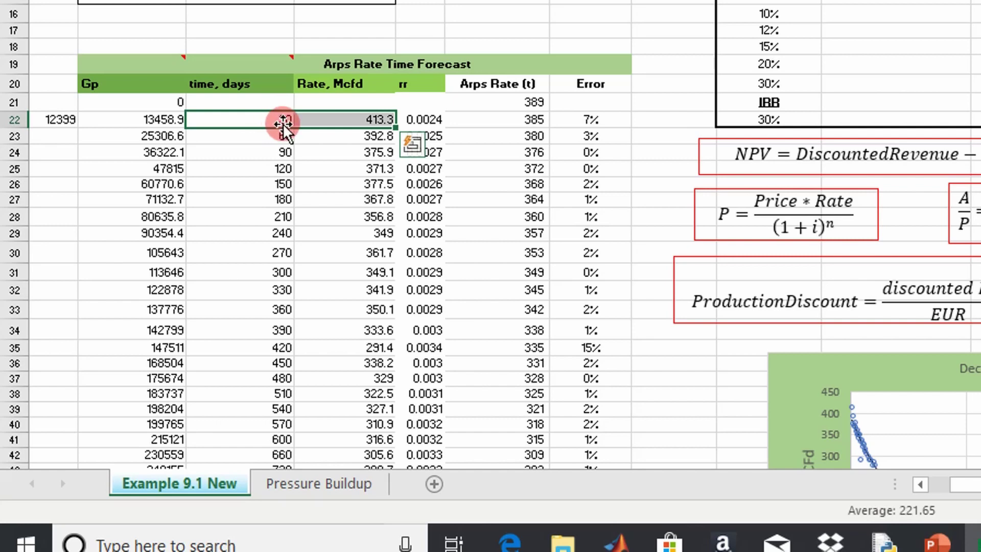
left_click_drag(280, 120, 363, 149)
left_click(264, 121)
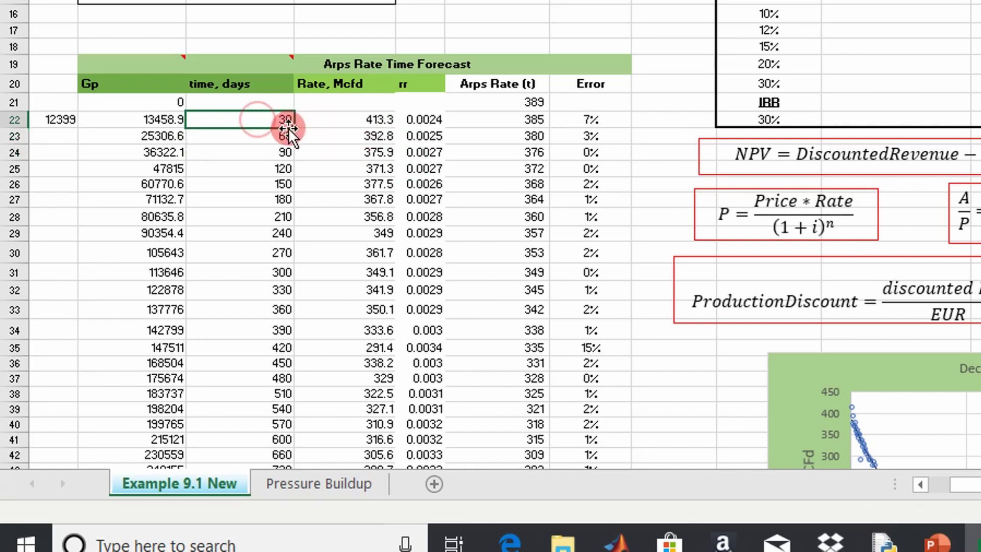
Step: Review the later time values, selecting the 600 and 660 day entries
scroll(263, 134, "down", 2)
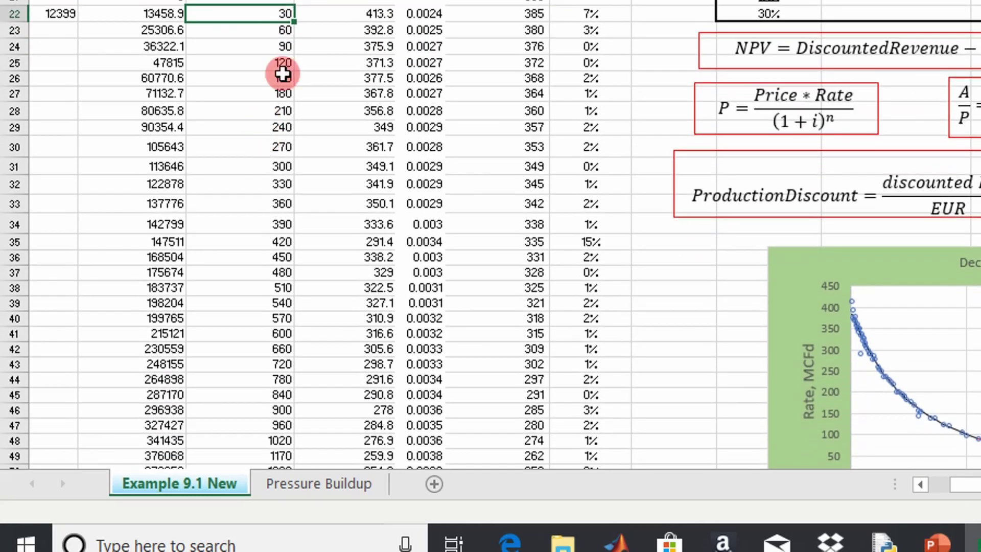
scroll(276, 118, "down", 4)
scroll(277, 198, "down", 2)
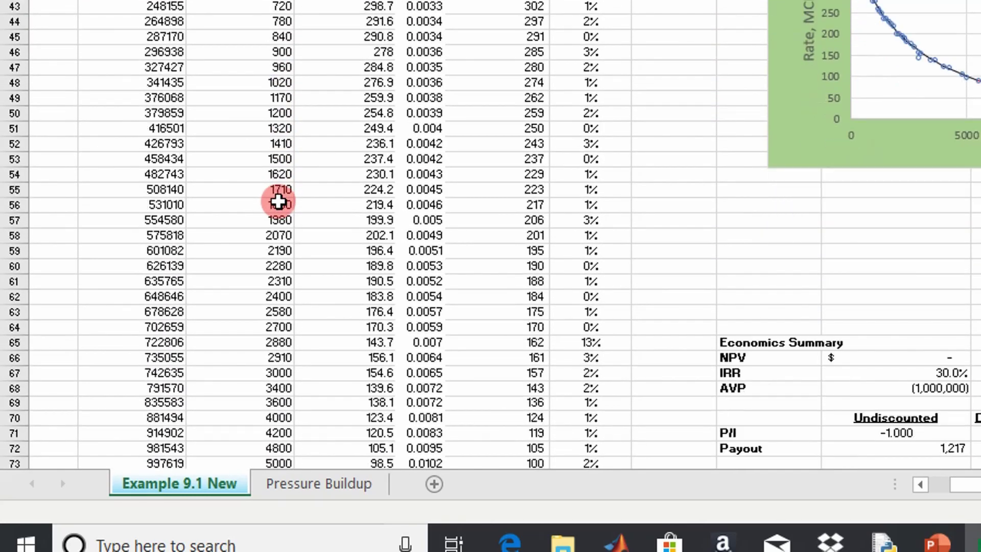
scroll(276, 199, "up", 1)
left_click(286, 84)
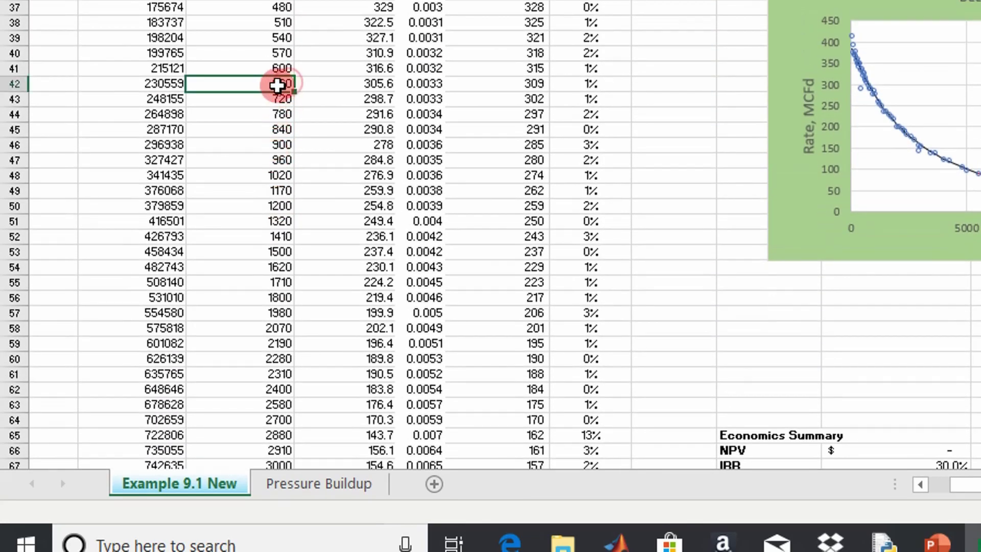
left_click_drag(282, 68, 282, 84)
scroll(284, 179, "down", 5)
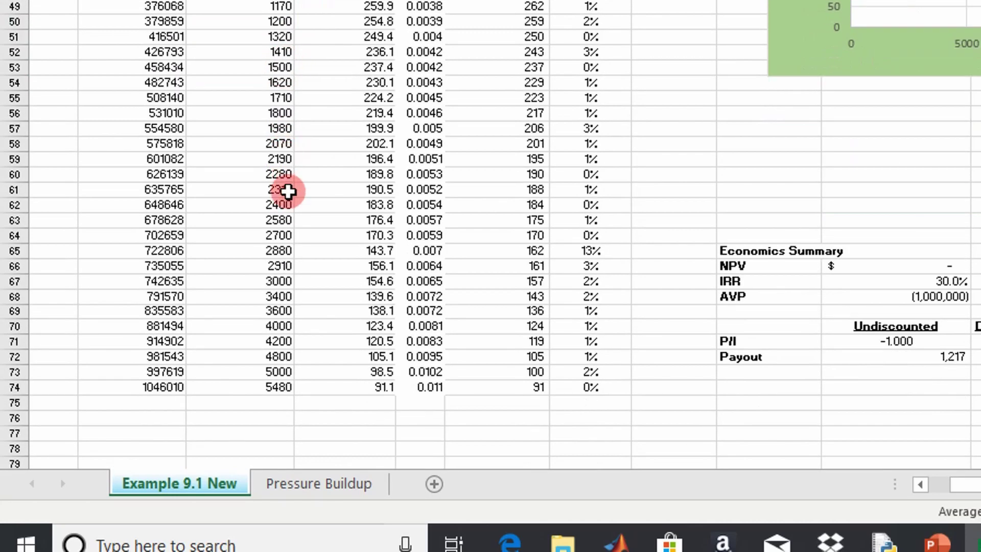
left_click_drag(289, 297, 280, 309)
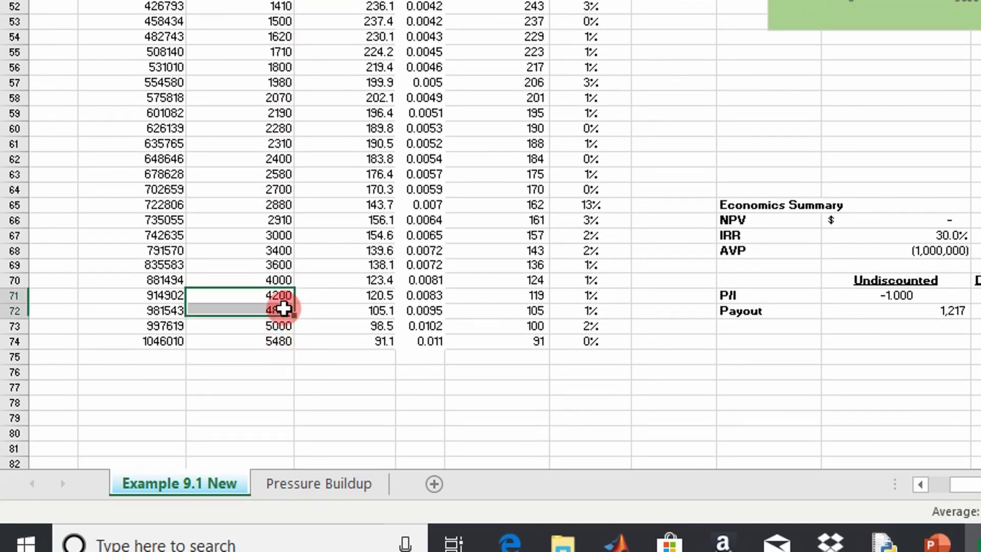
scroll(280, 244, "up", 5)
scroll(280, 244, "up", 2)
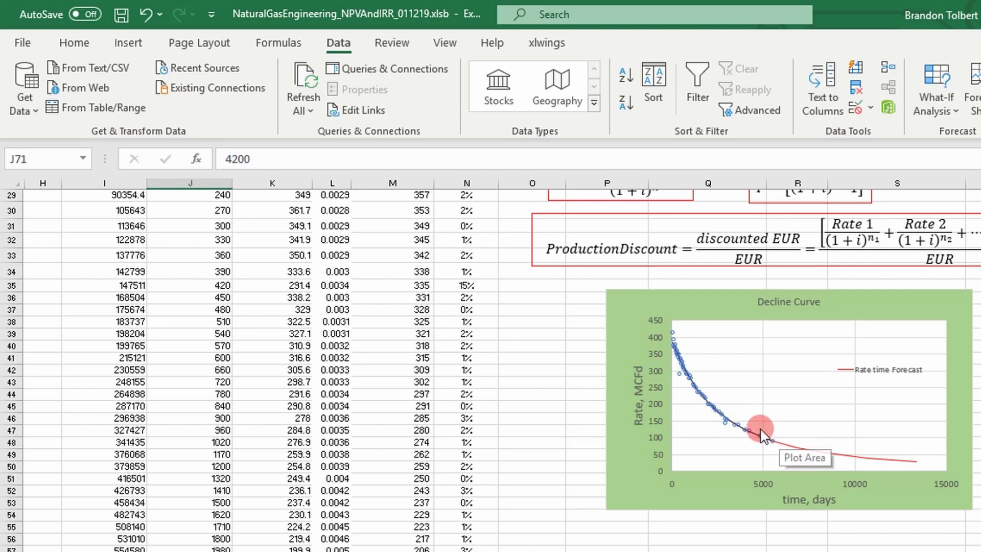
scroll(720, 427, "up", 3)
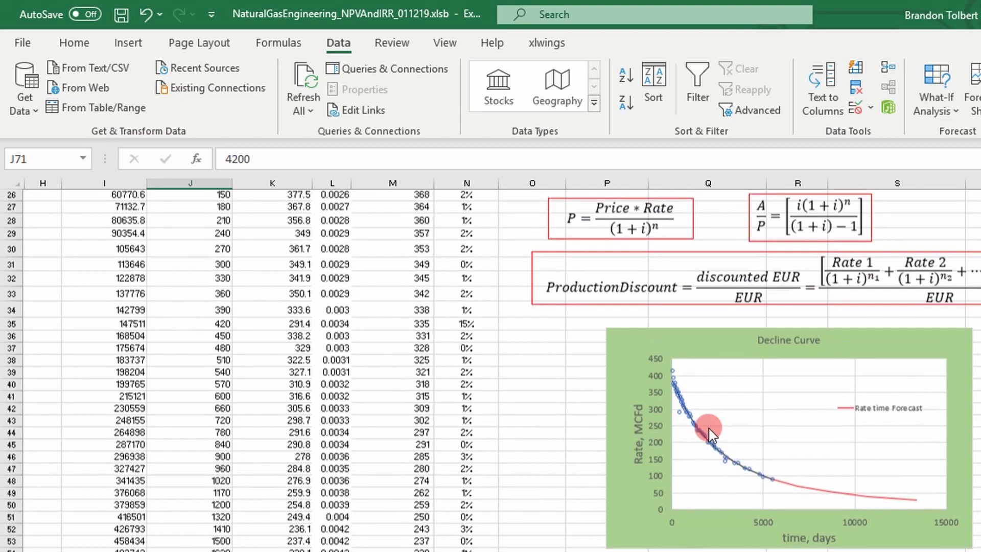
scroll(699, 428, "up", 6)
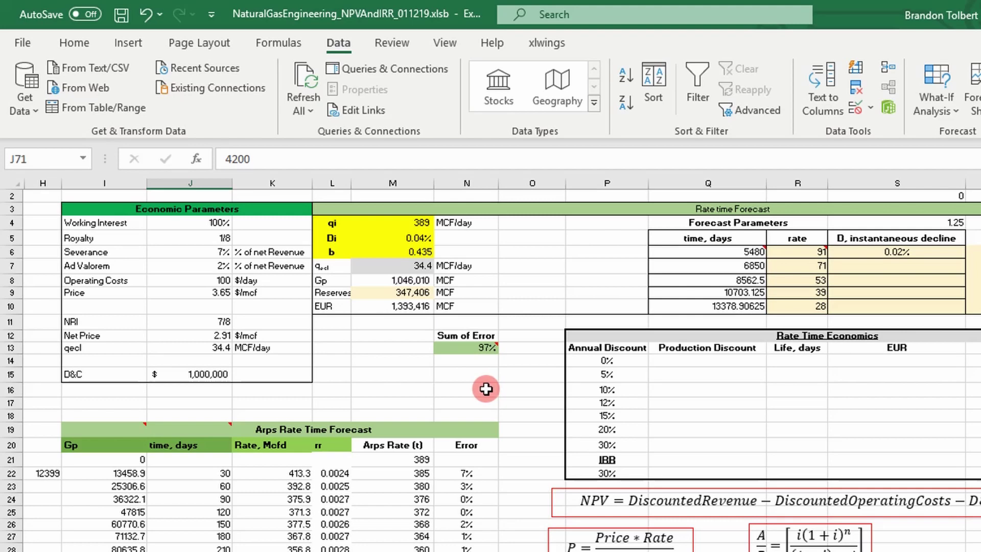
scroll(552, 378, "down", 6)
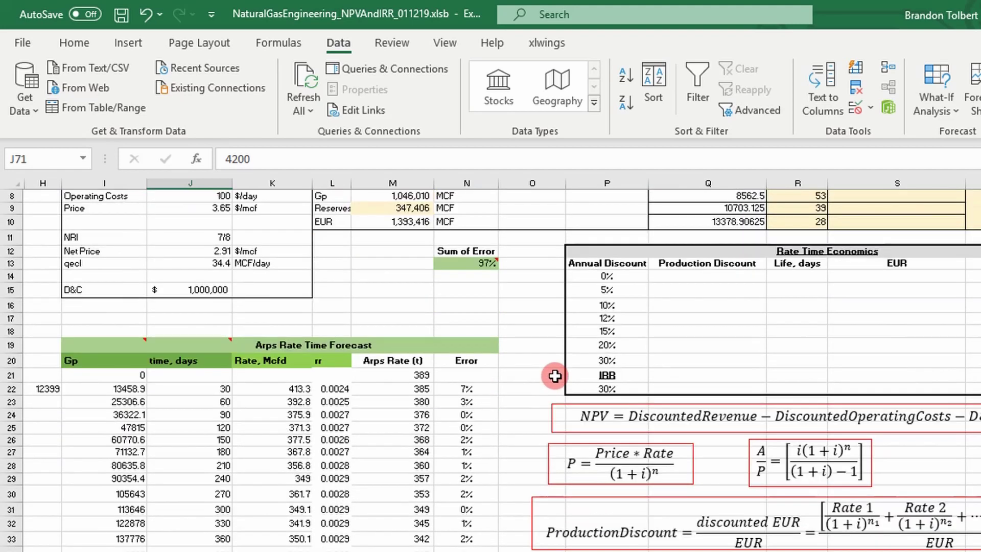
scroll(717, 514, "down", 2)
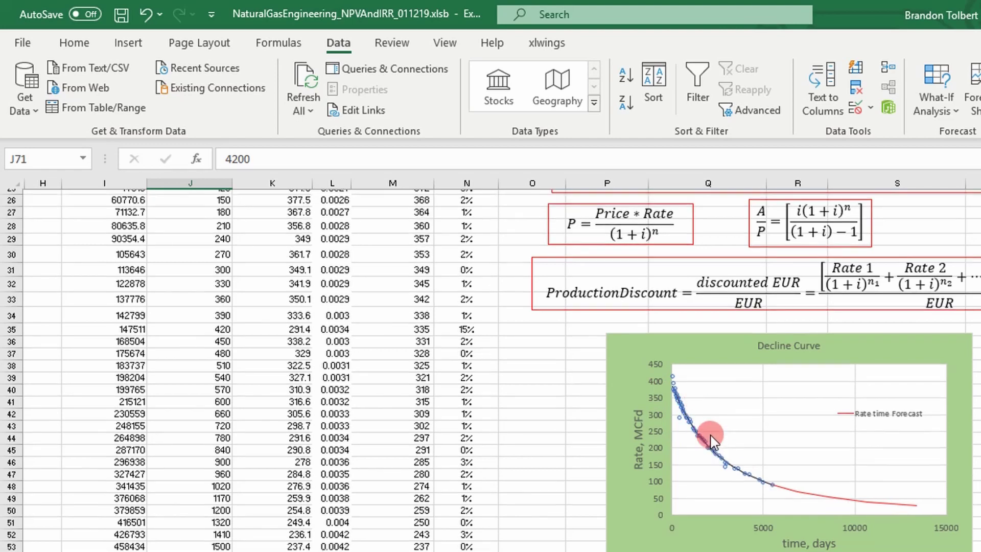
scroll(700, 419, "up", 6)
scroll(700, 445, "up", 3)
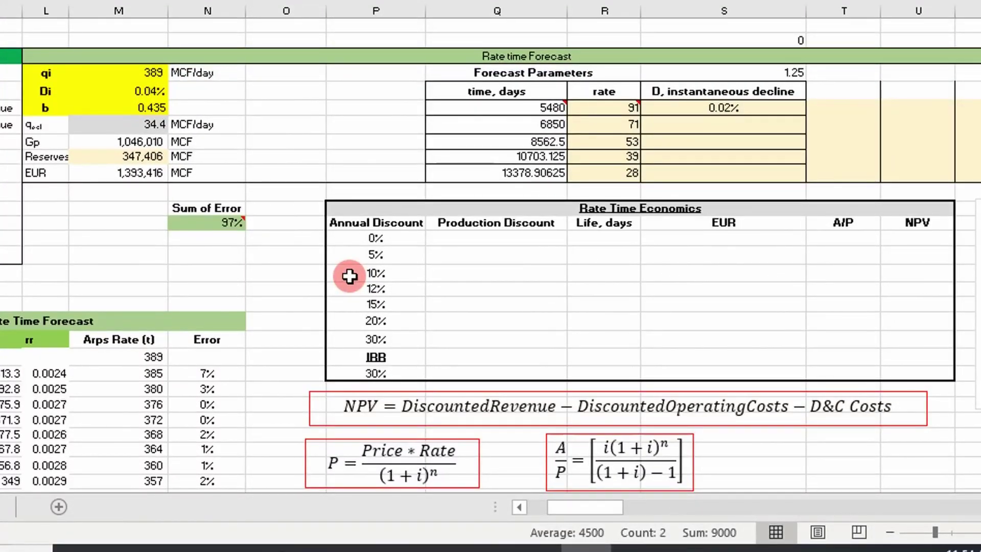
scroll(357, 353, "down", 1)
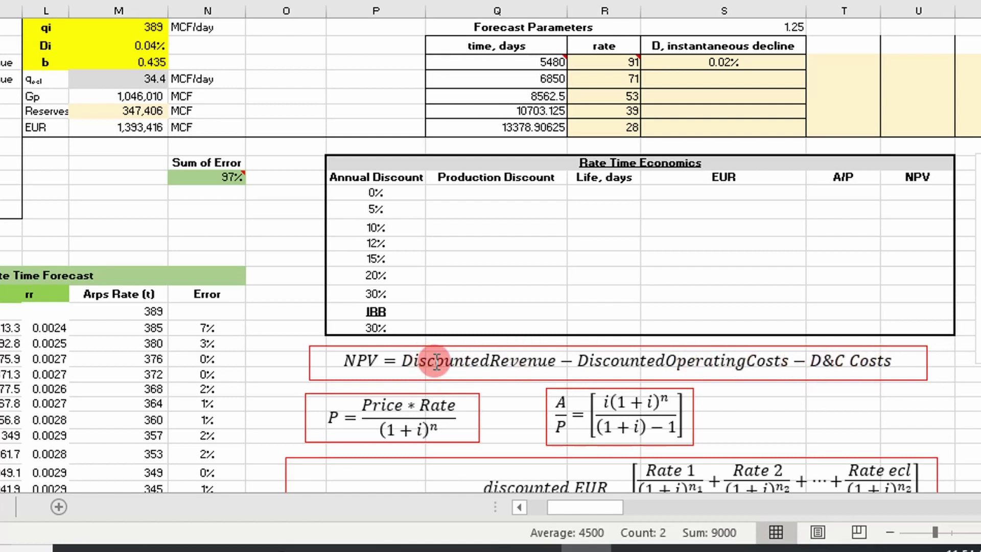
left_click(440, 193)
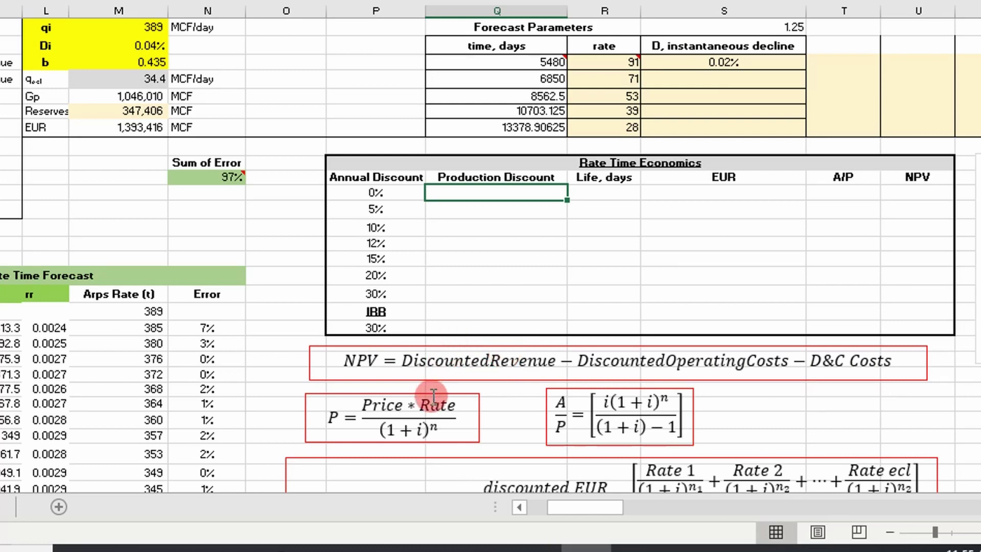
left_click(415, 414)
scroll(412, 412, "down", 1)
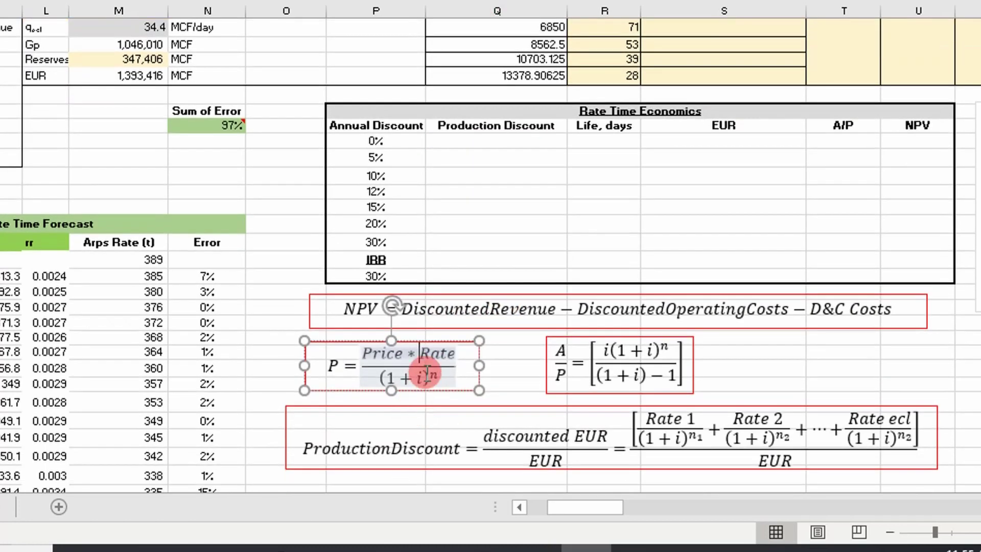
left_click(503, 363)
left_click(497, 351)
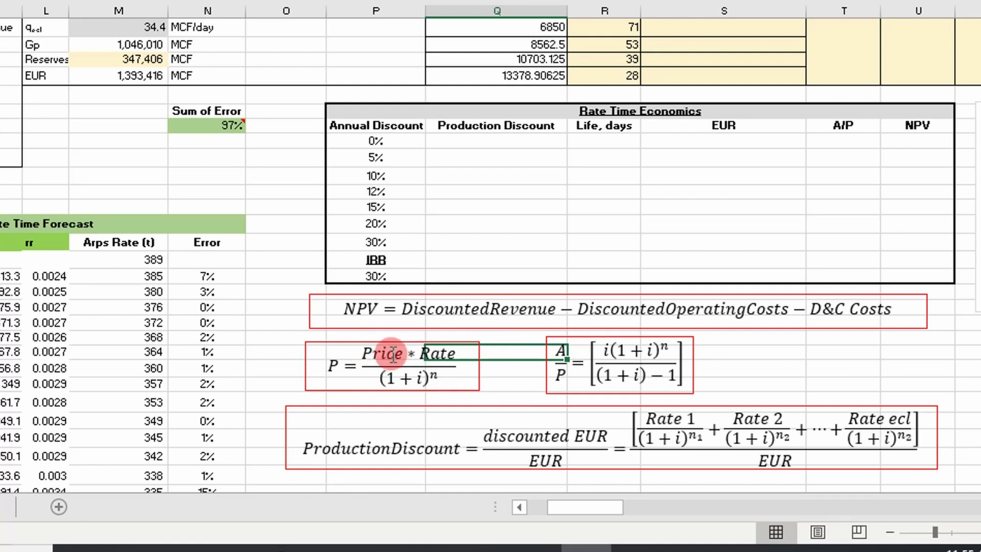
left_click(514, 390)
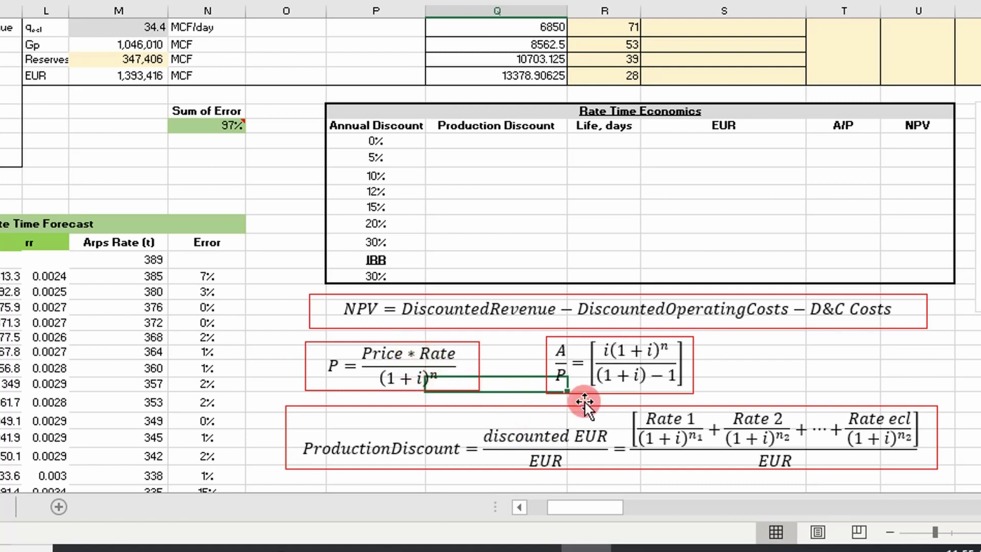
left_click_drag(654, 424, 915, 424)
left_click(738, 362)
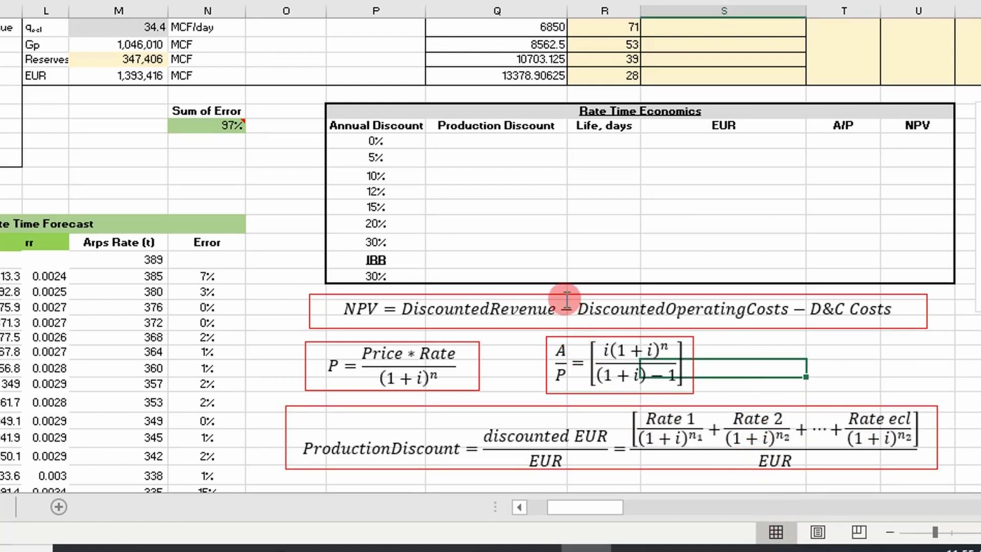
left_click(126, 73)
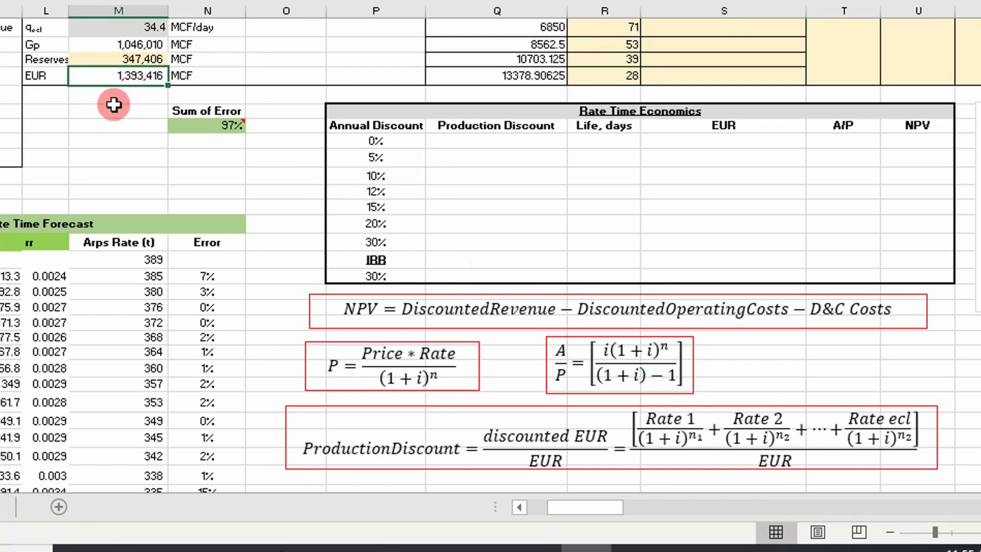
scroll(460, 268, "up", 1)
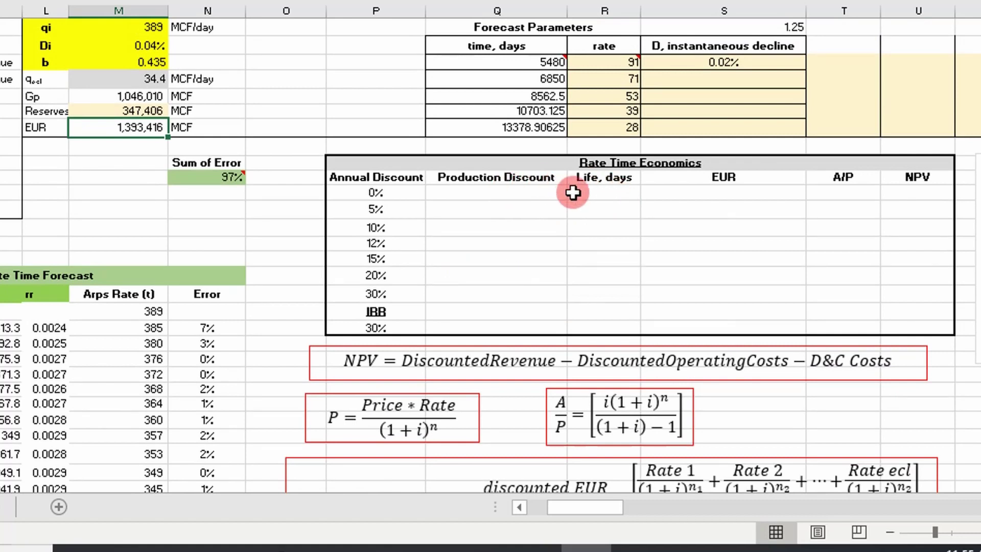
left_click(604, 193)
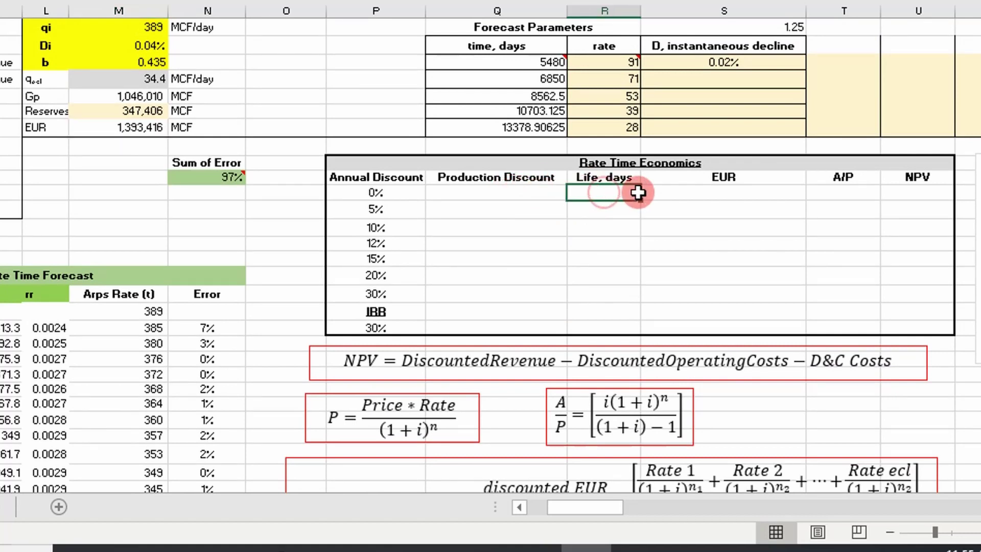
left_click(476, 190)
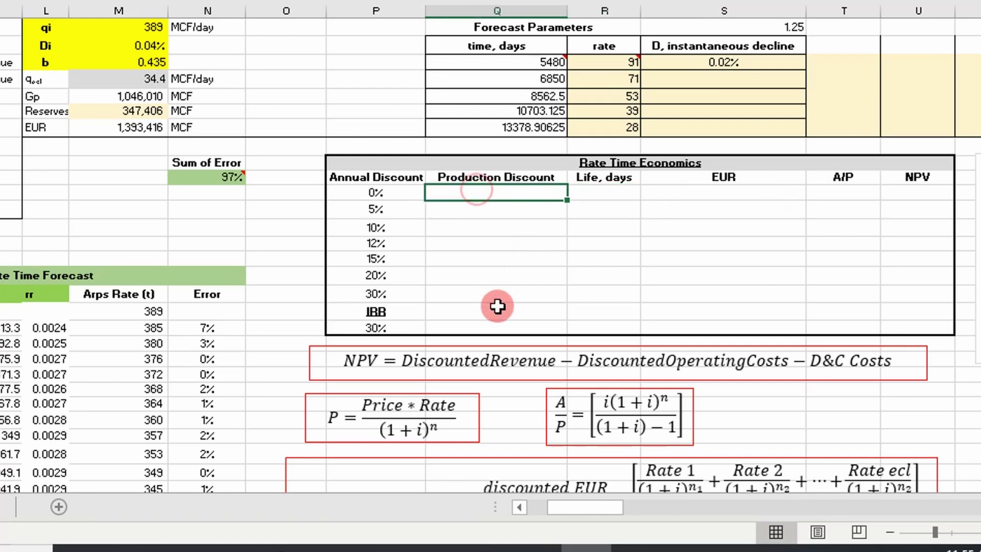
scroll(498, 307, "up", 1)
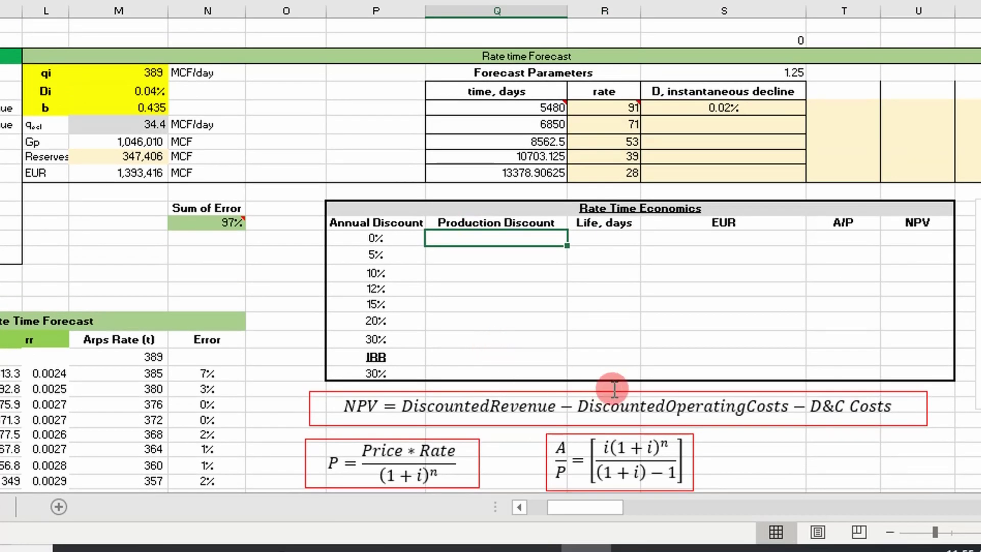
key("F2")
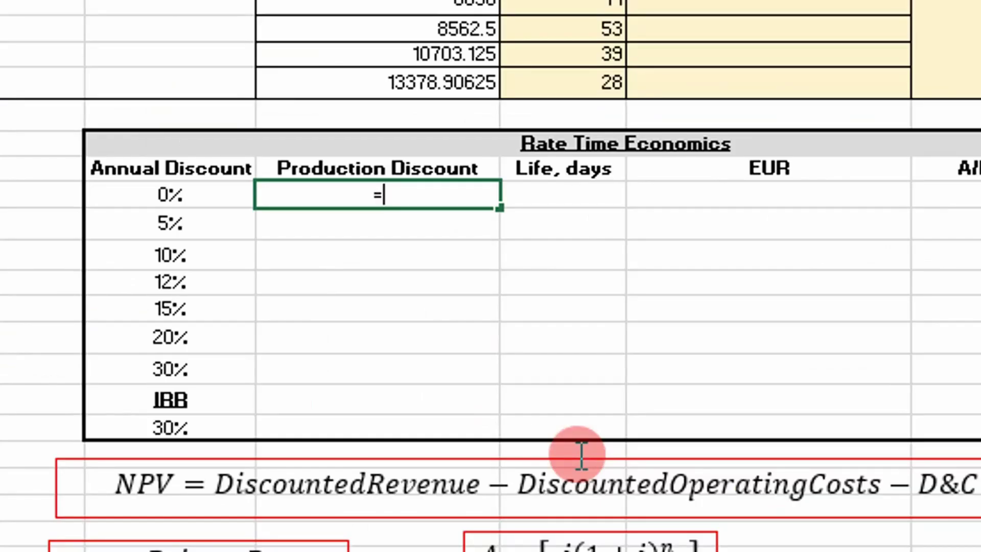
Step: Begin the EURDiscountFactorRateTime formula in the 0% Production Discount cell via Function Arguments
type("=disc")
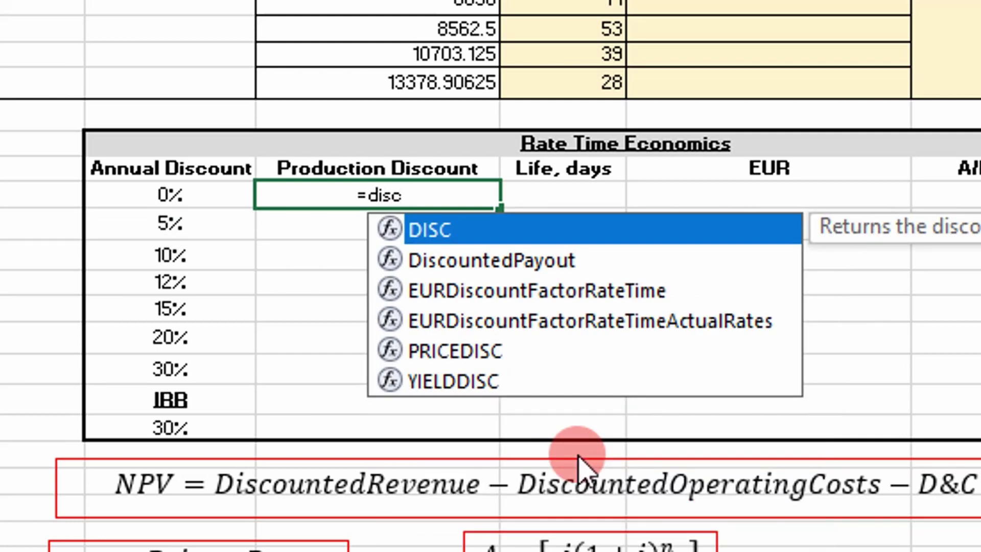
key("Down")
key("Down")
key("Tab")
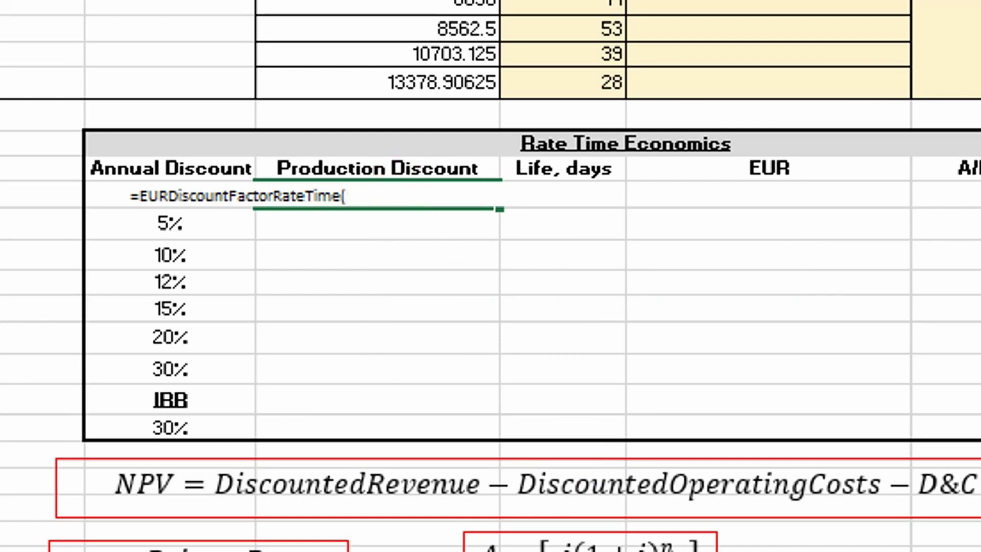
key("ctrl+a")
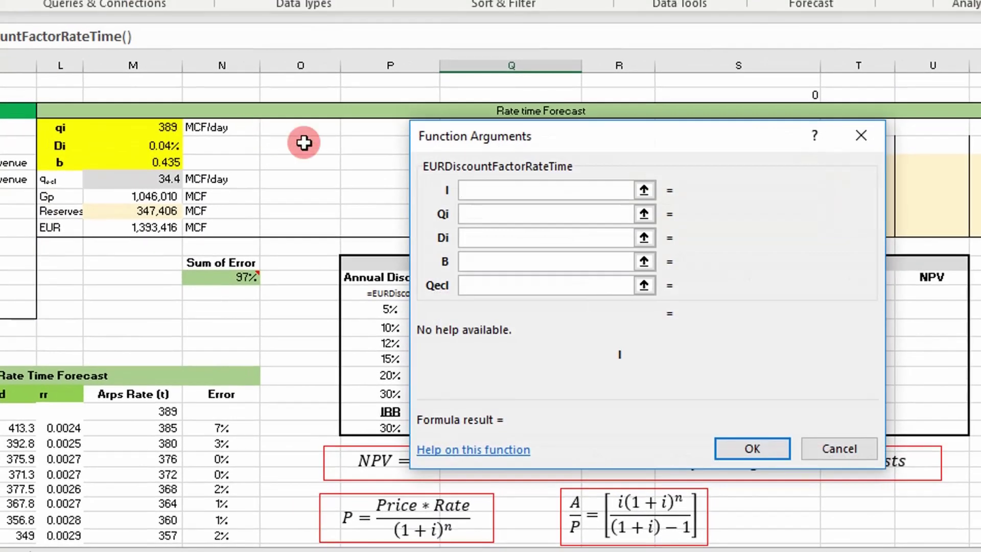
left_click_drag(498, 148, 661, 170)
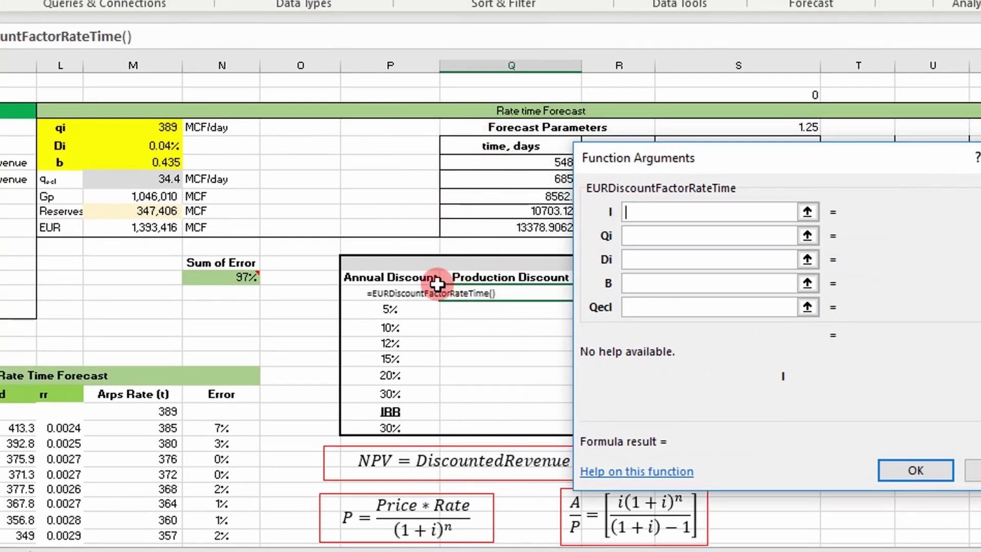
Step: Set the rate argument to P14 and Qi to the qi value in M4
left_click(401, 295)
left_click(673, 269)
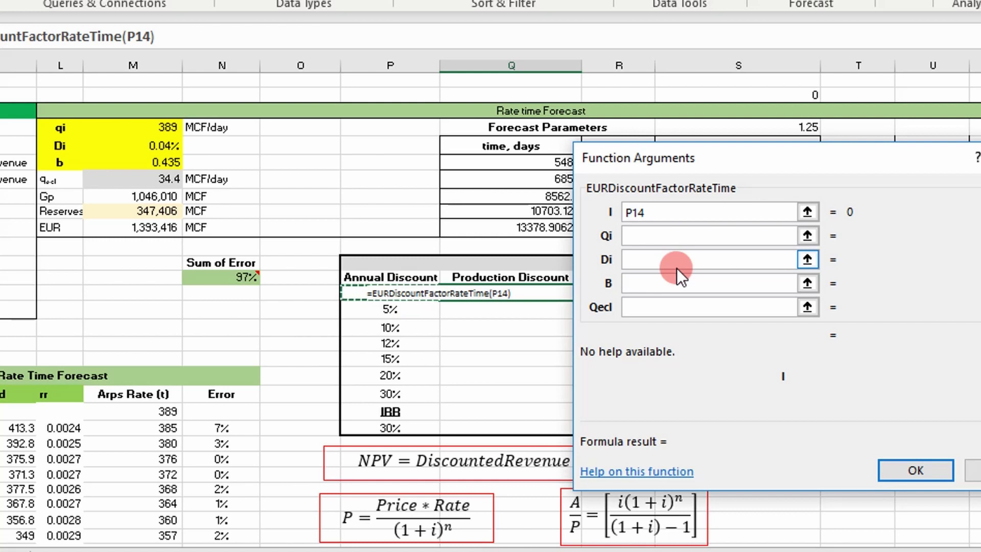
left_click(666, 236)
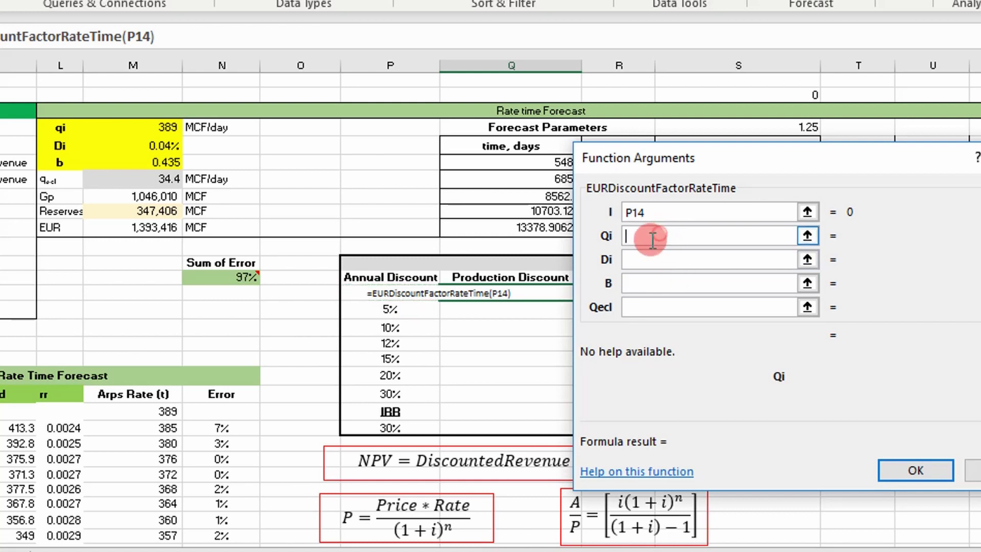
left_click(166, 130)
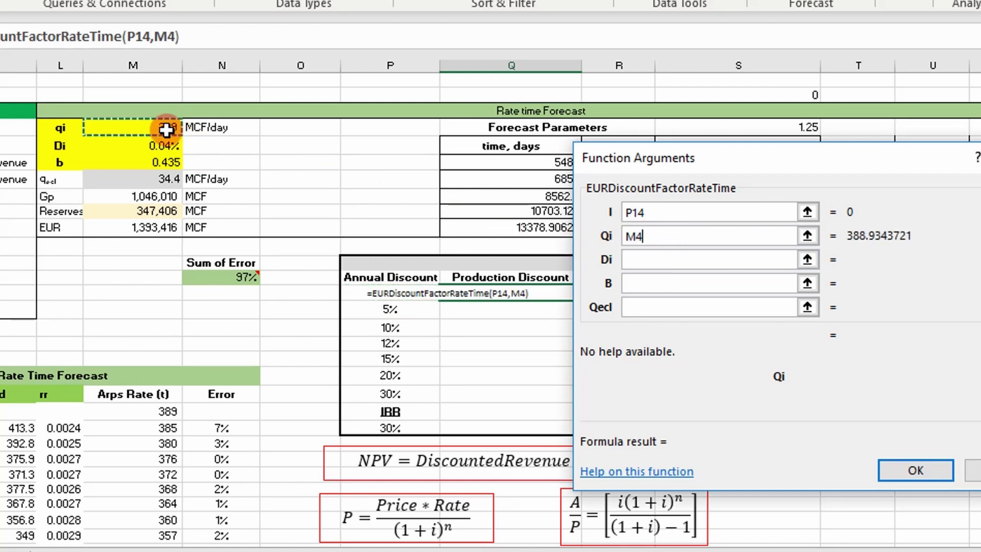
Step: Set Di, B and Qecl to absolute $M$5, $M$6 and $M$7, then confirm the formula
left_click(646, 259)
left_click(159, 145)
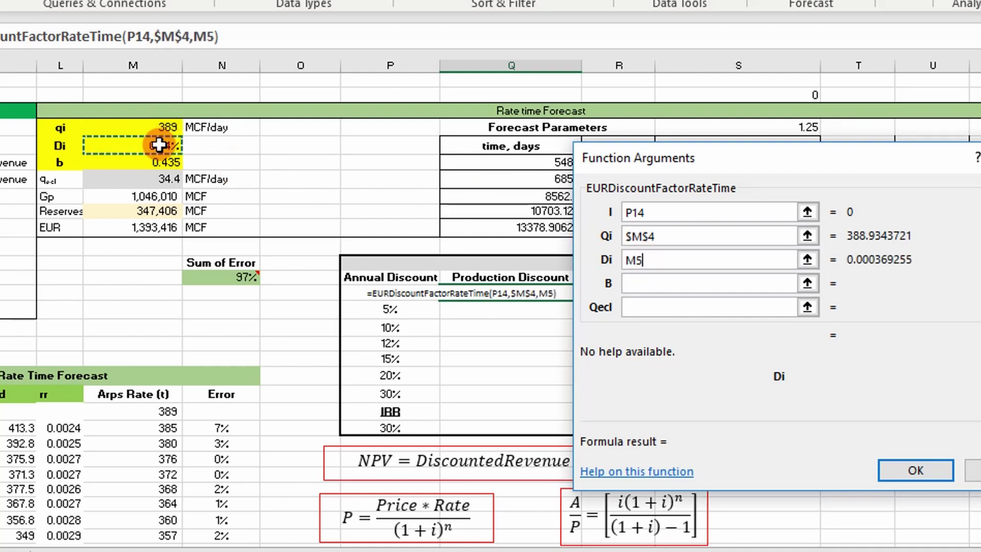
key("F4")
left_click(645, 284)
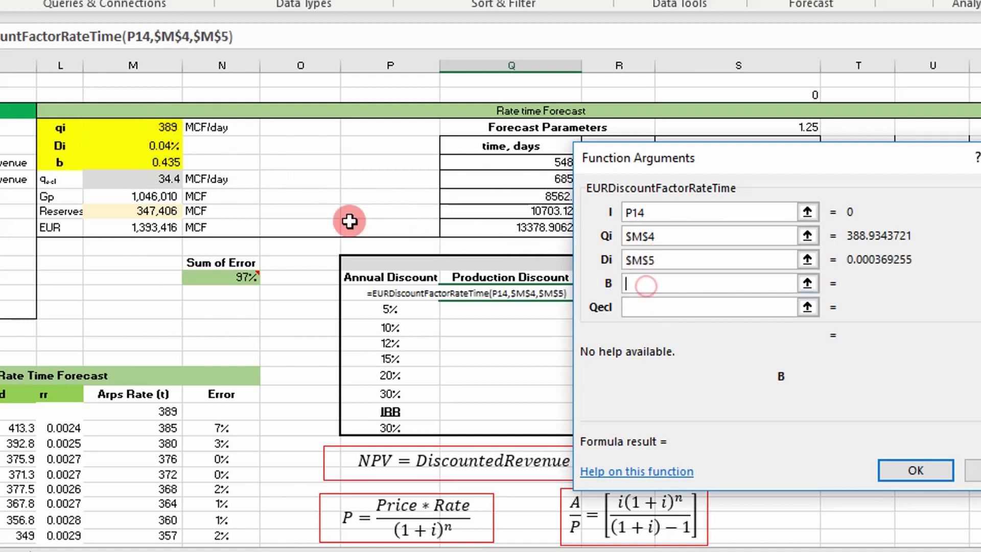
left_click(165, 163)
key("F4")
left_click(678, 307)
left_click(171, 179)
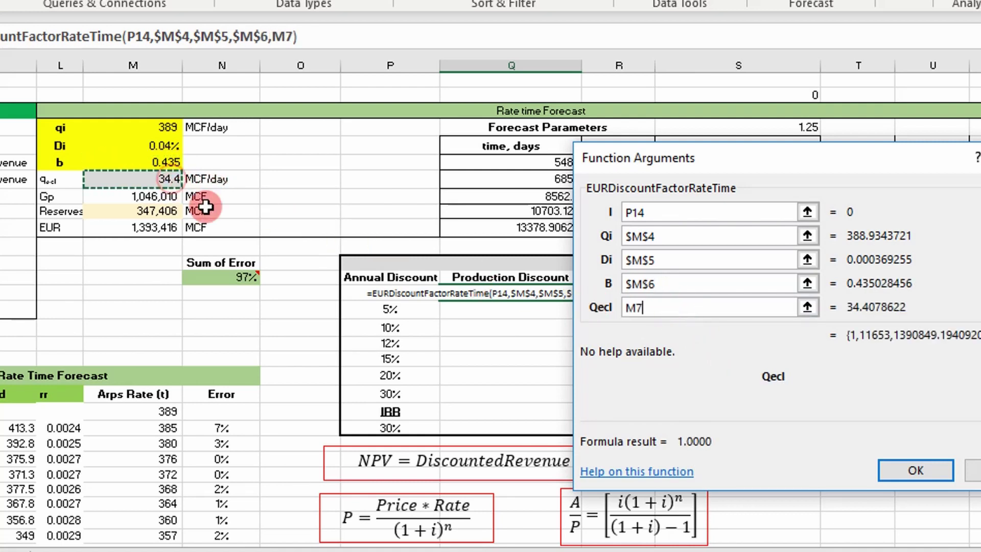
key("F4")
left_click(899, 466)
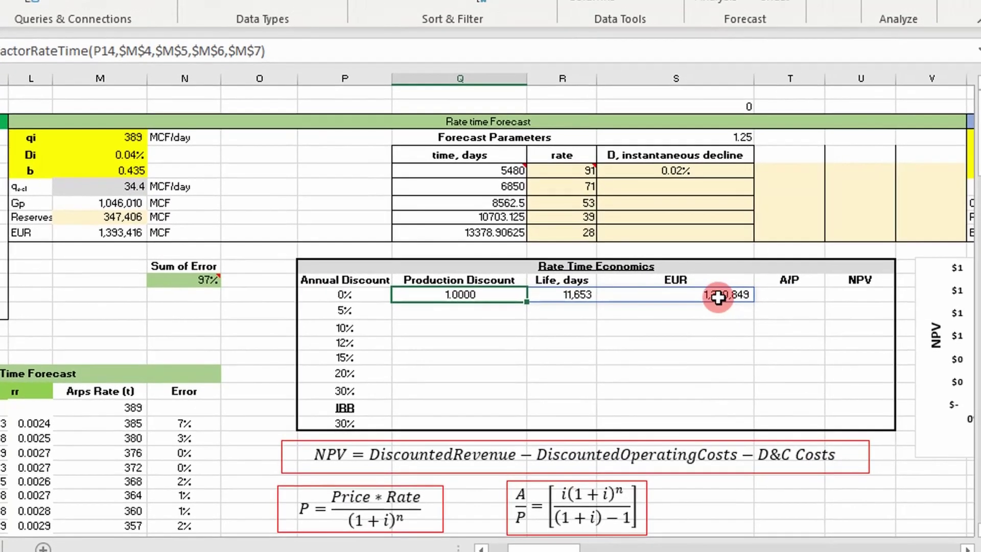
Step: Compare the 0% row EUR with the forecast EUR of 1,393,416 and inspect its formula
left_click(718, 297)
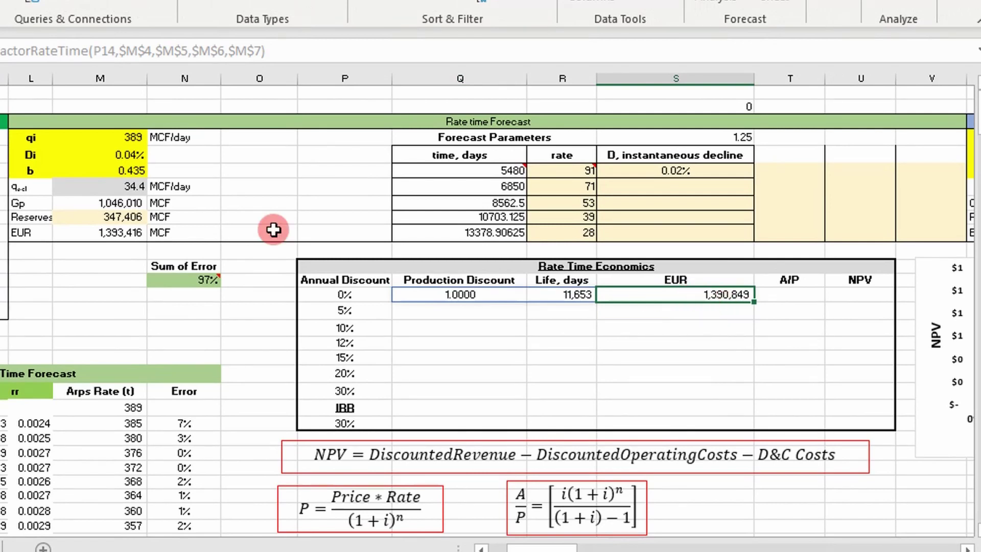
left_click(98, 231)
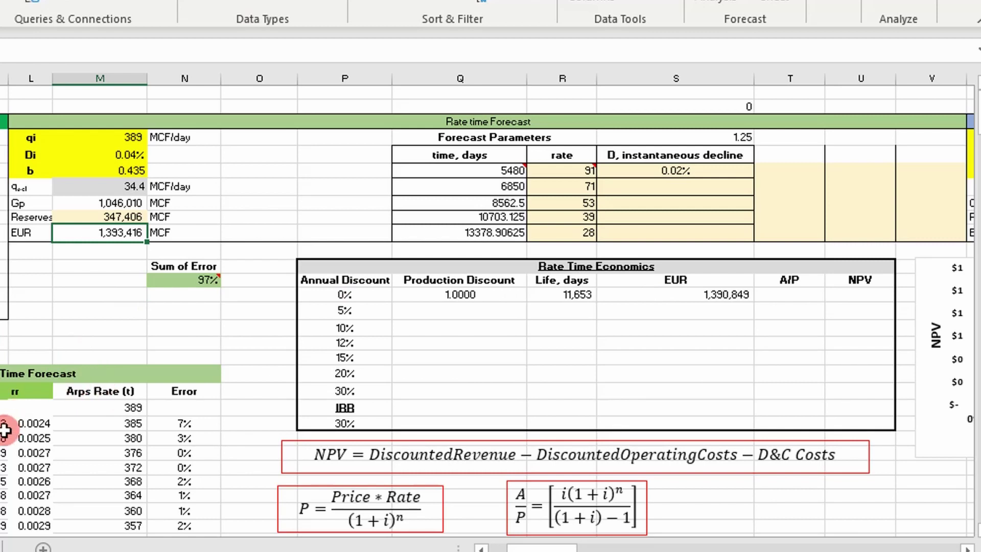
left_click(735, 297)
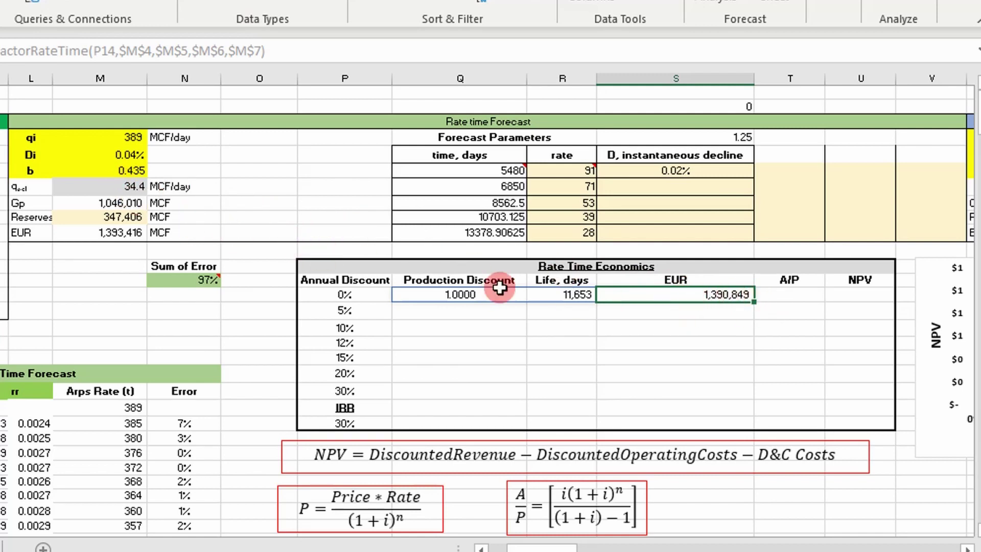
left_click(454, 314)
left_click(511, 294)
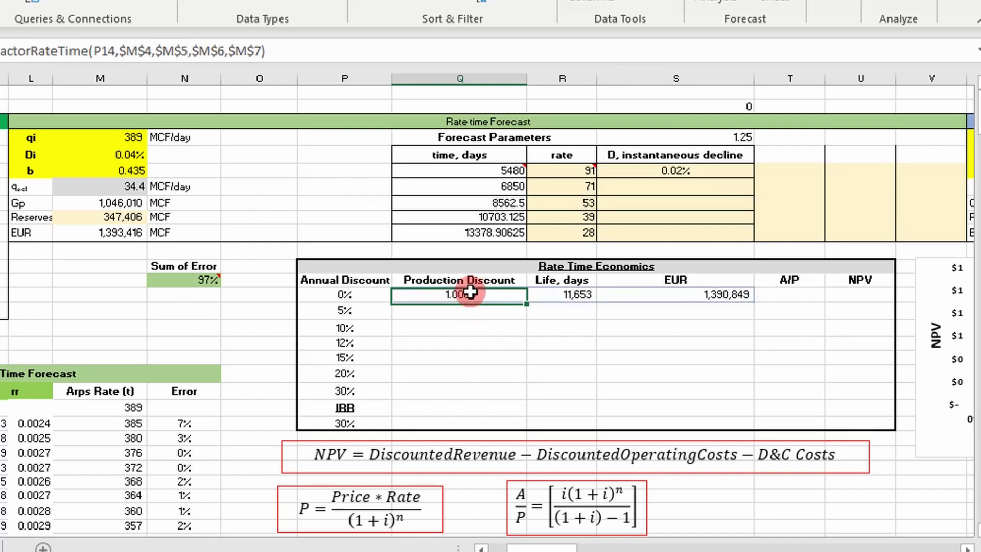
Step: Fill the 0% row Q:S results down to the 30% row and verify the 5% row references P15
left_click_drag(542, 289, 723, 392)
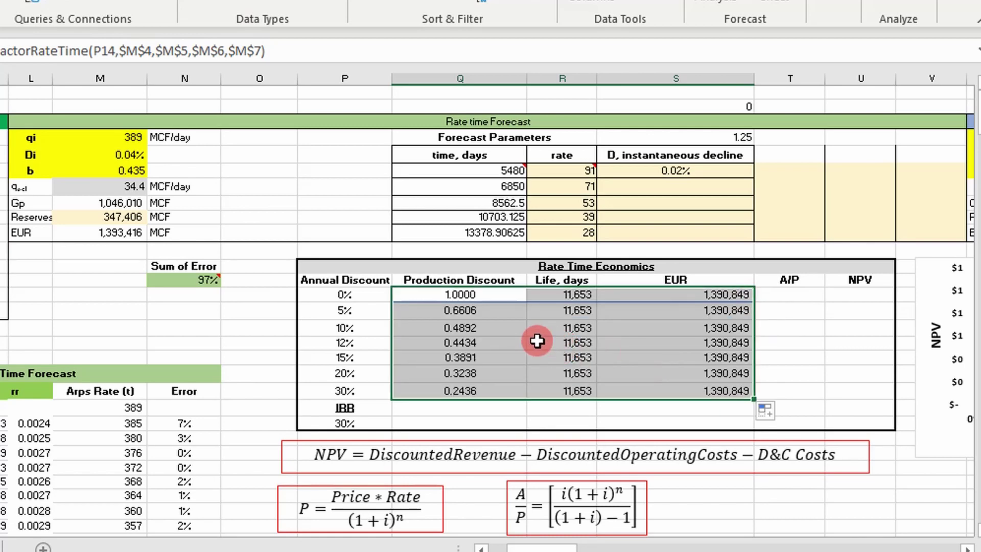
left_click(494, 310)
scroll(483, 308, "down", 2)
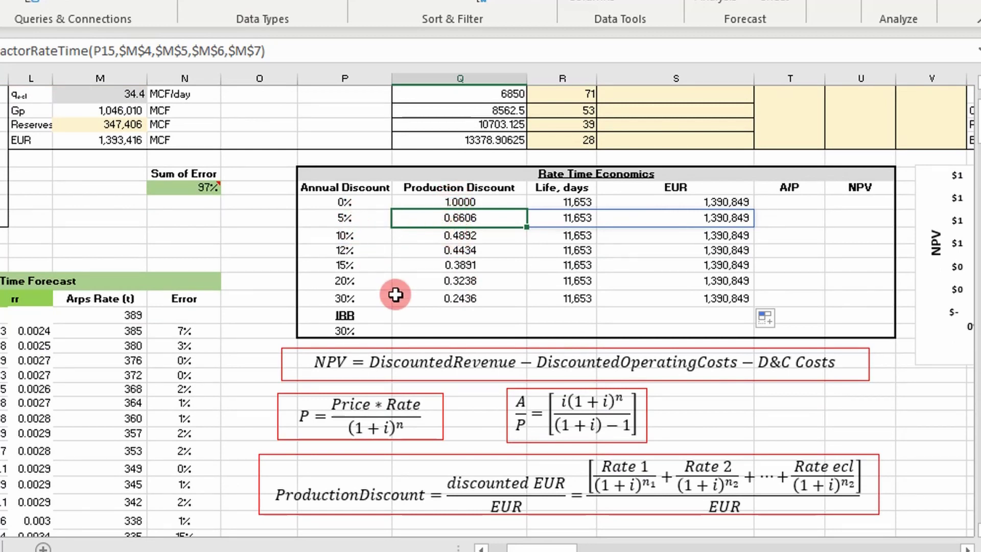
scroll(684, 259, "up", 2)
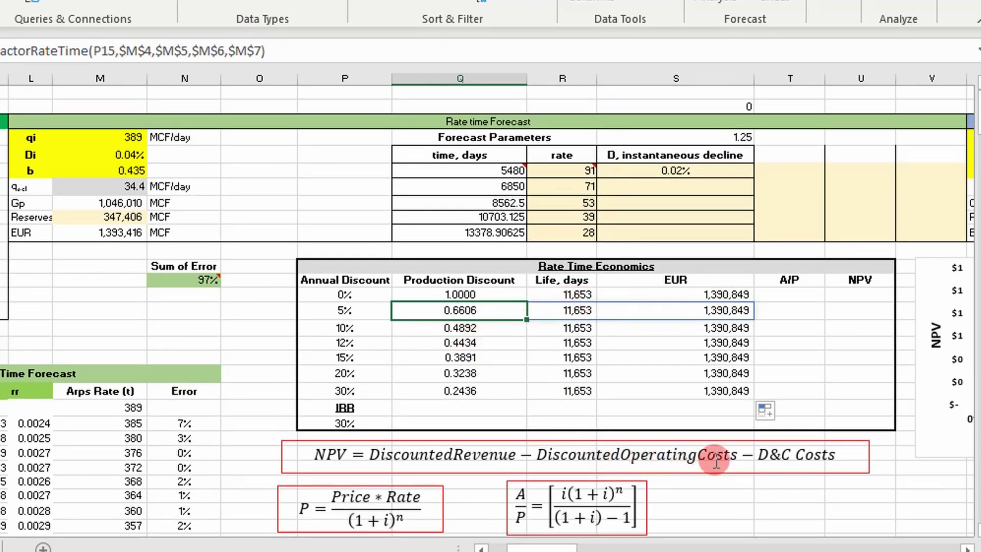
scroll(638, 455, "down", 1)
left_click(603, 465)
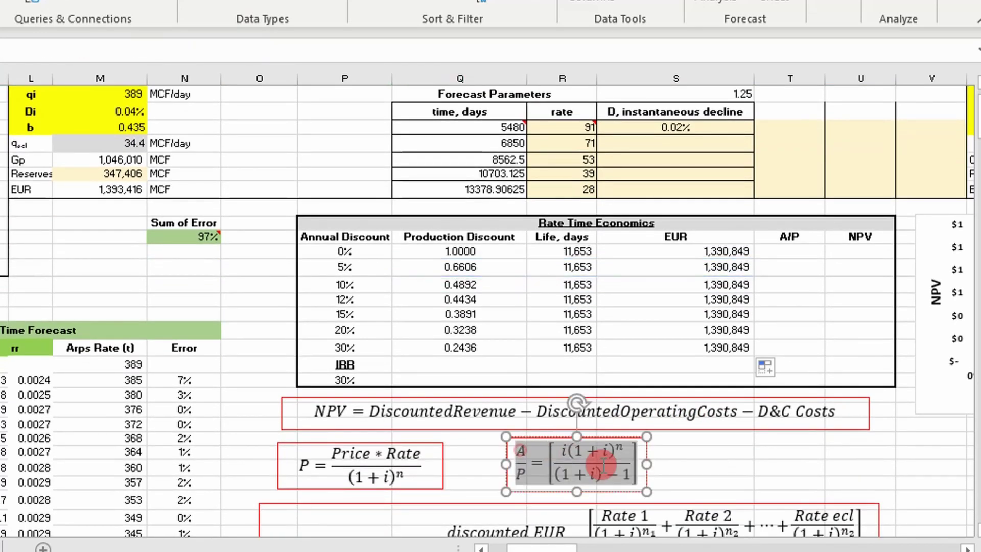
left_click(712, 478)
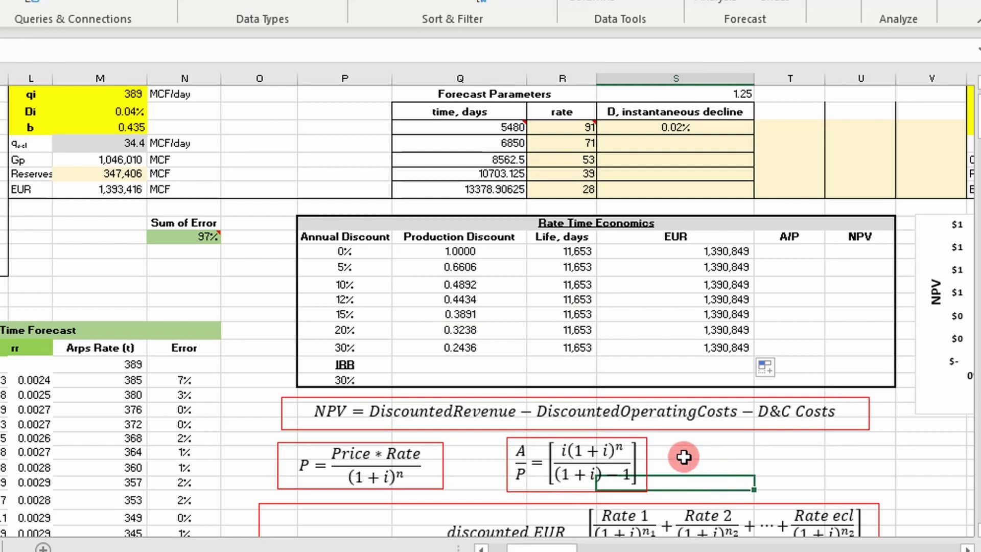
left_click(645, 452)
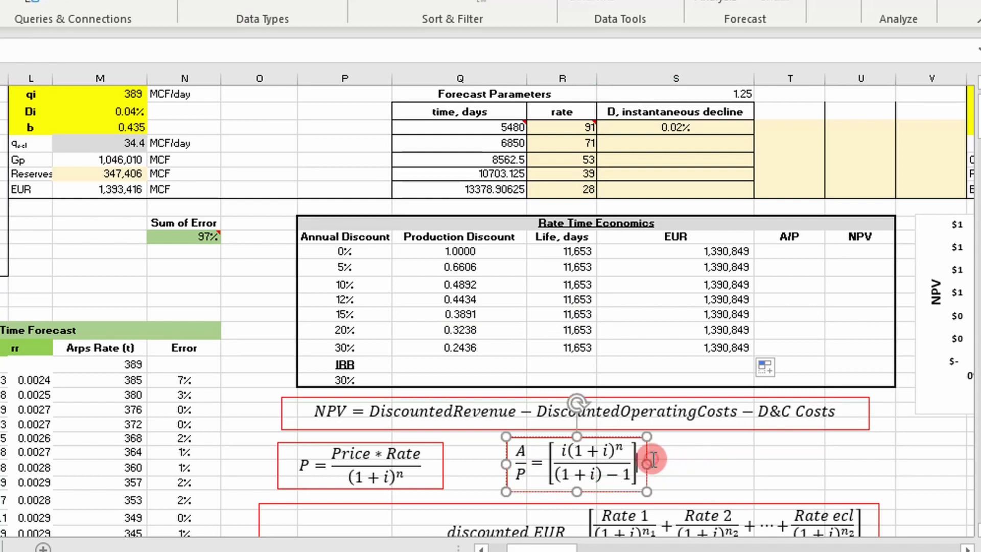
left_click(734, 470)
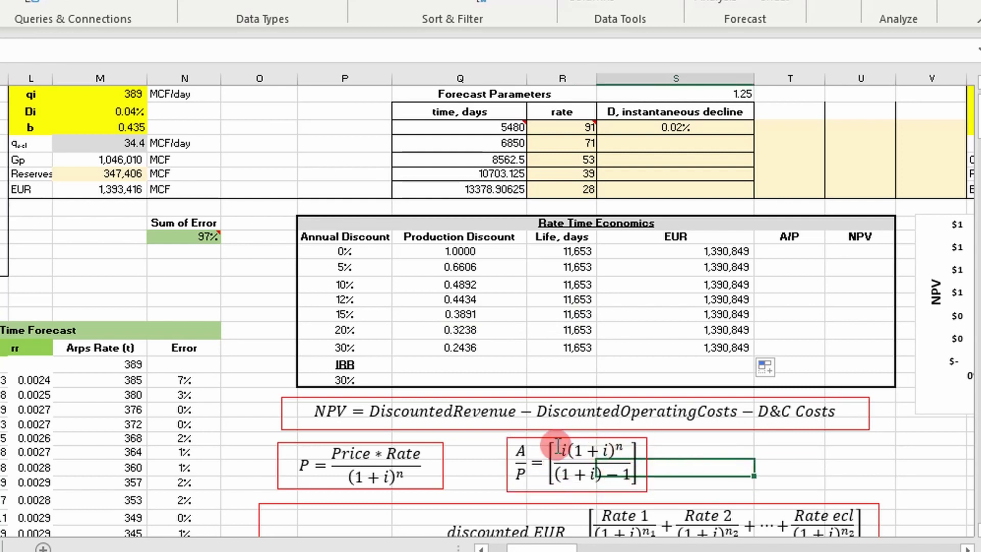
left_click(524, 453)
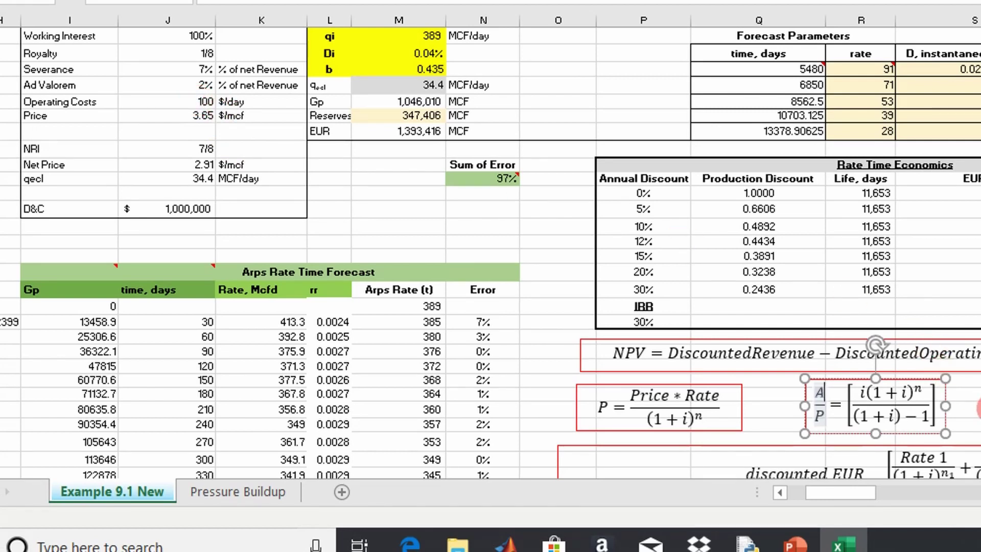
left_click(978, 410)
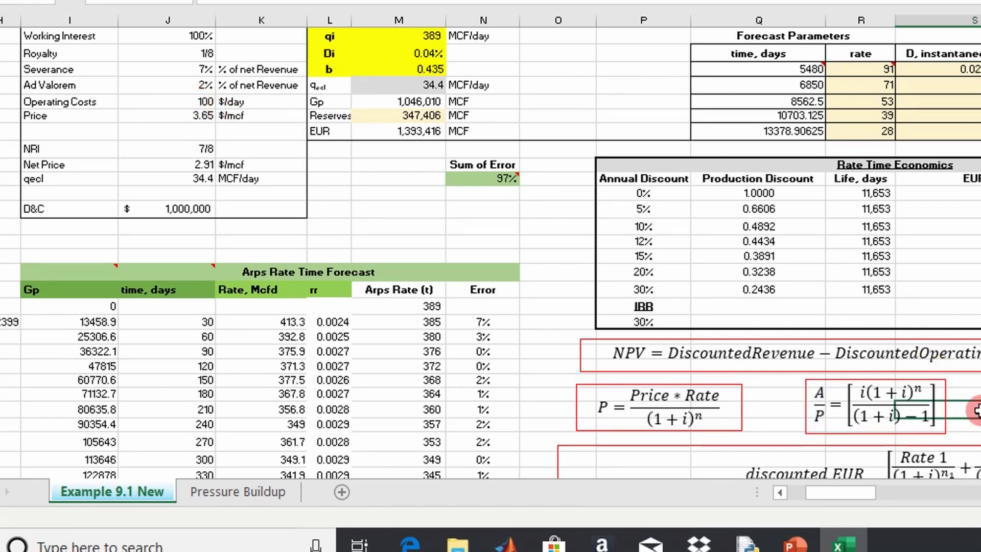
left_click(819, 398)
left_click(824, 408)
double_click(824, 409)
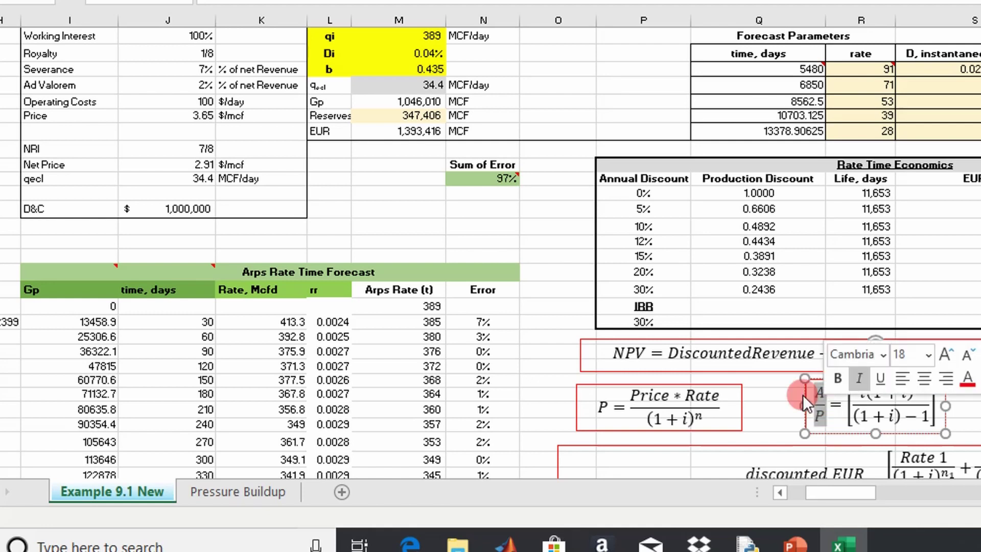
left_click(190, 104)
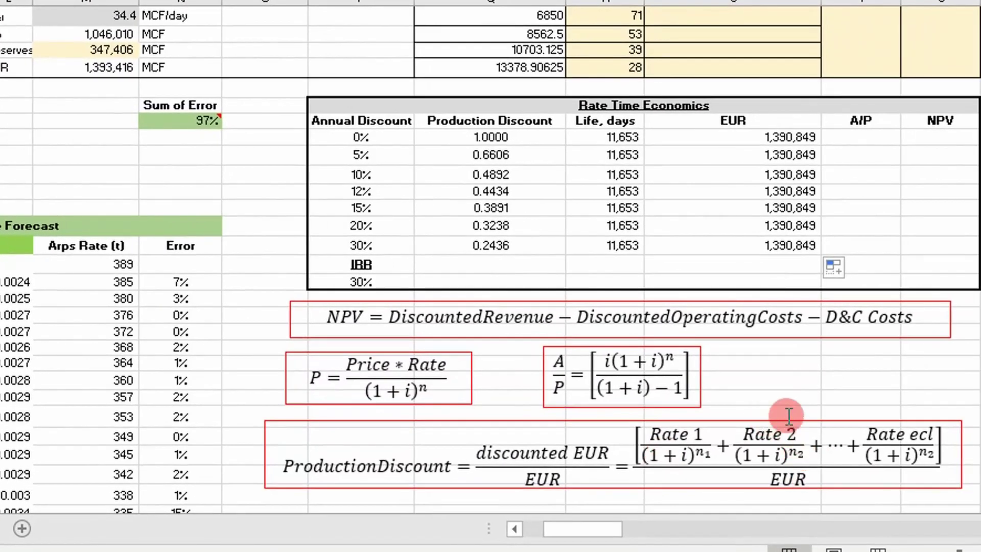
scroll(838, 337, "up", 1)
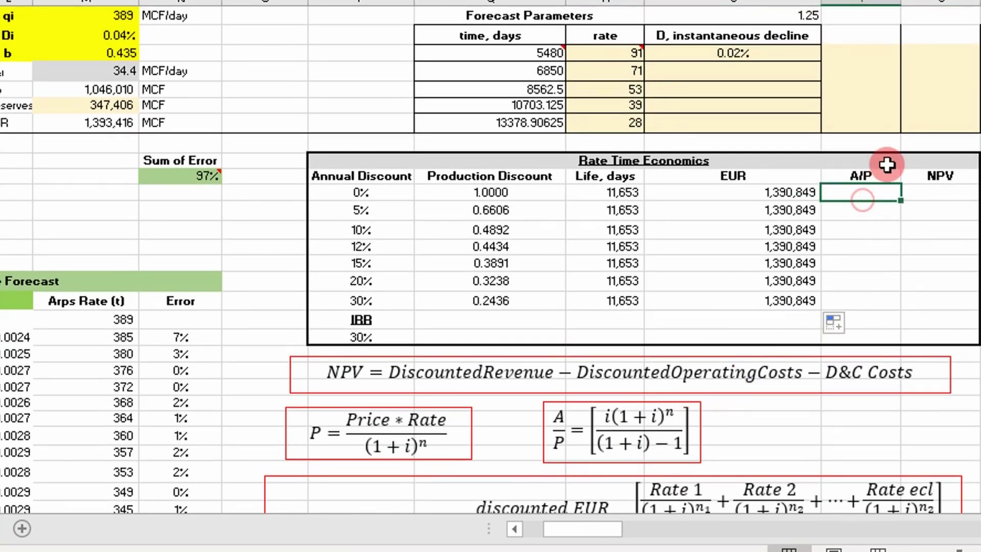
Step: Start a PMT formula in the 0% A/P cell with its arguments window beside the table
type("=pmt(")
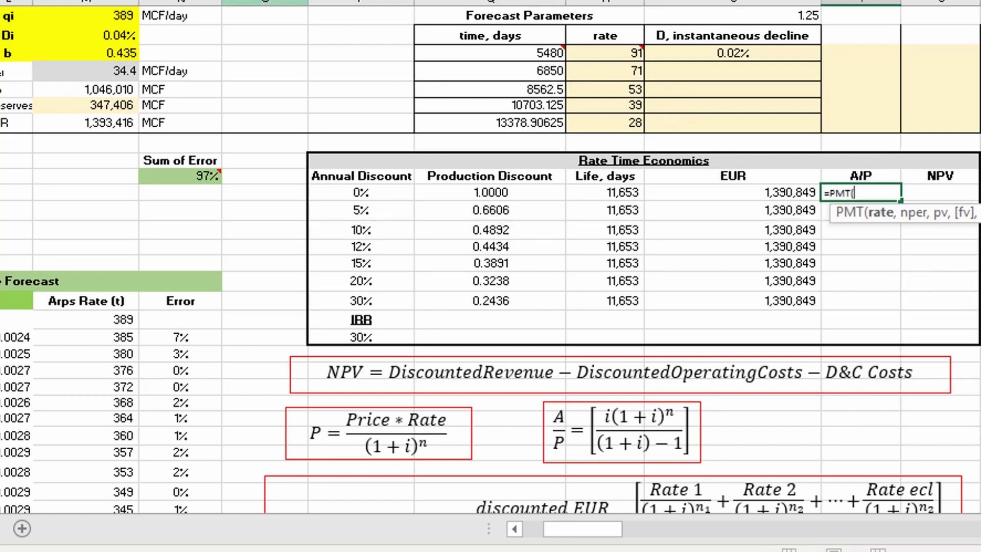
key("ctrl+a")
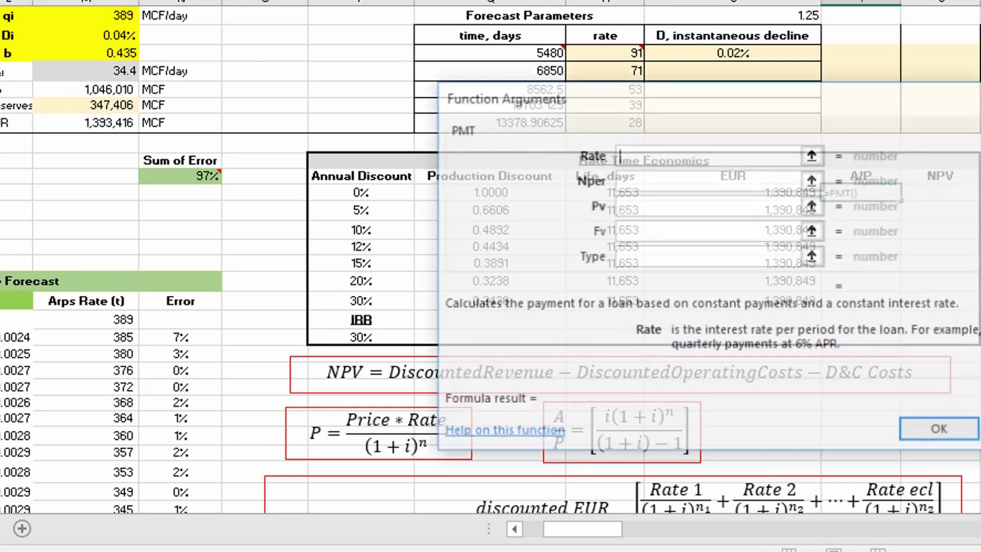
left_click(562, 157)
left_click_drag(655, 118, 782, 159)
left_click(755, 217)
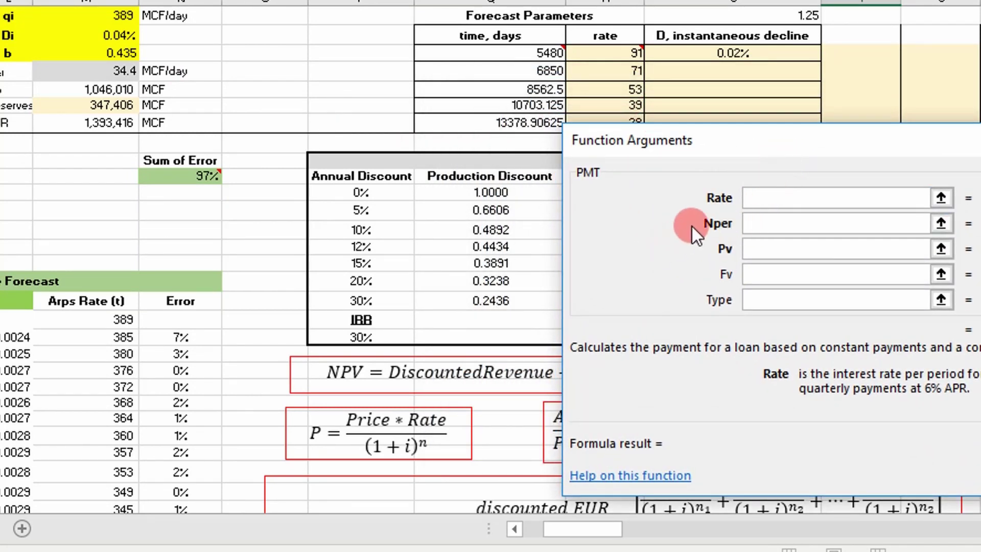
left_click(790, 214)
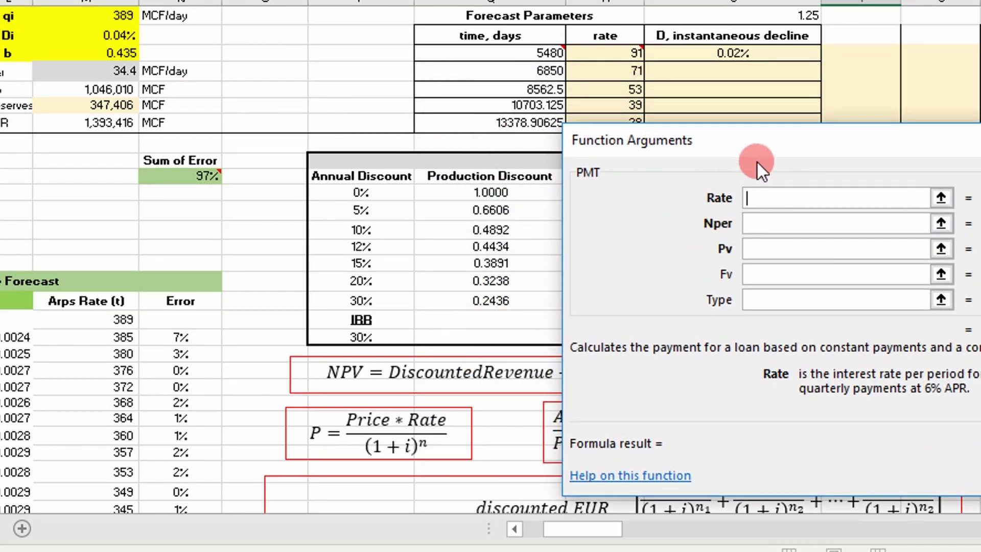
left_click_drag(660, 139, 618, 1)
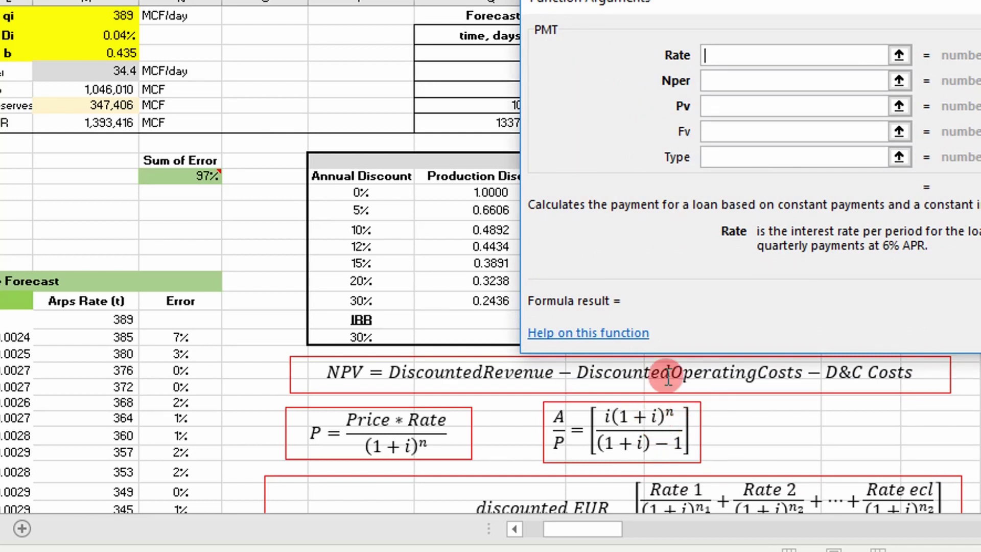
left_click_drag(701, 8, 706, 292)
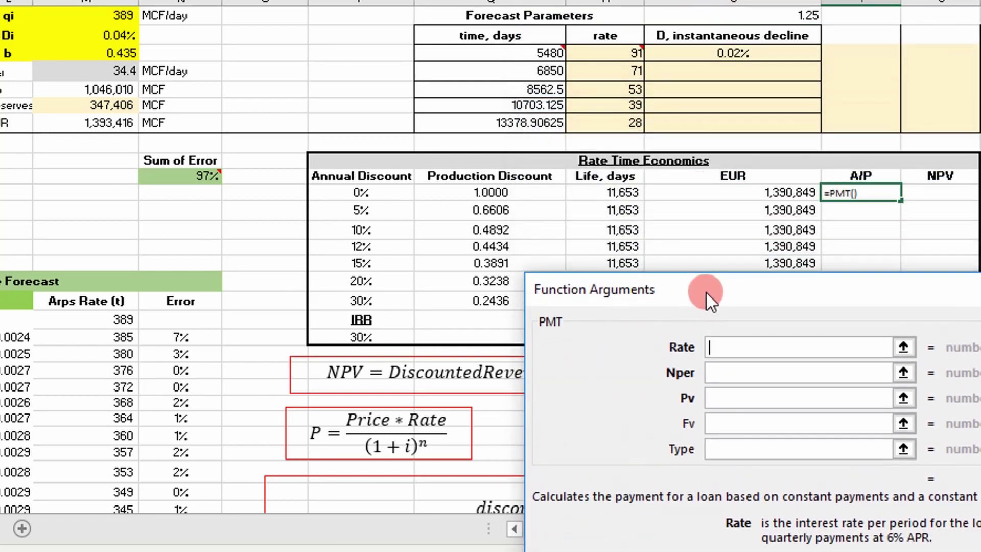
Step: Enter PMT arguments: rate P14/365, periods R14 and present value 1
left_click(361, 193)
type("/365")
left_click(725, 377)
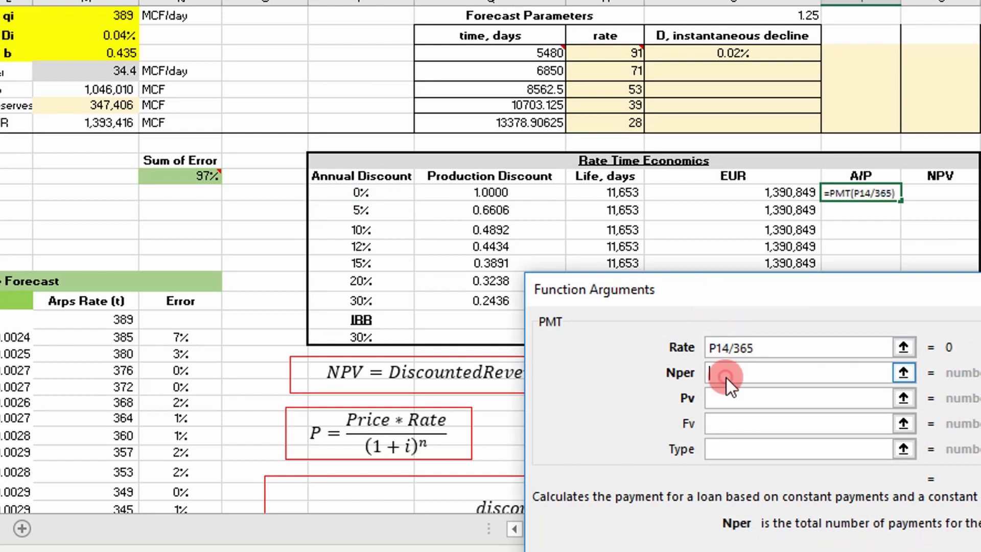
left_click(714, 374)
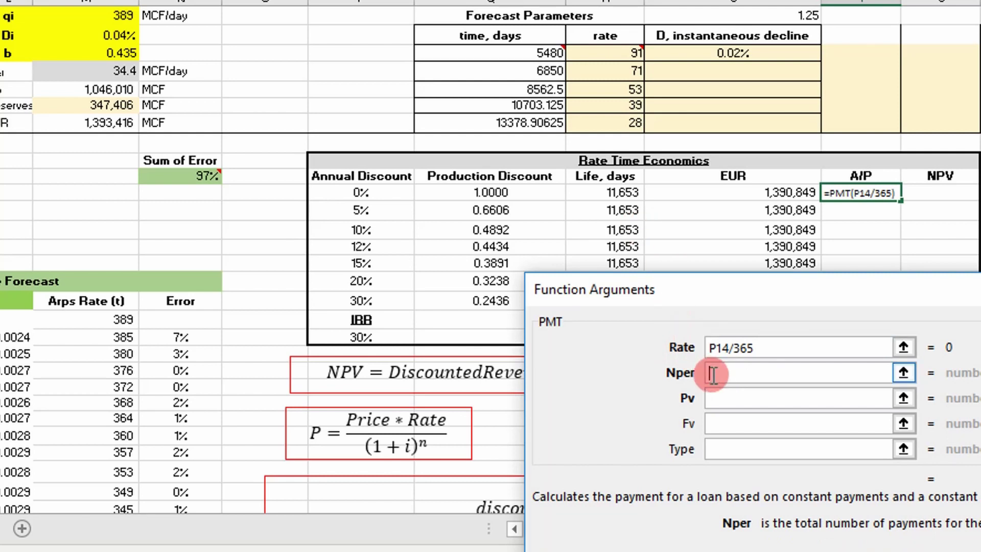
left_click(622, 193)
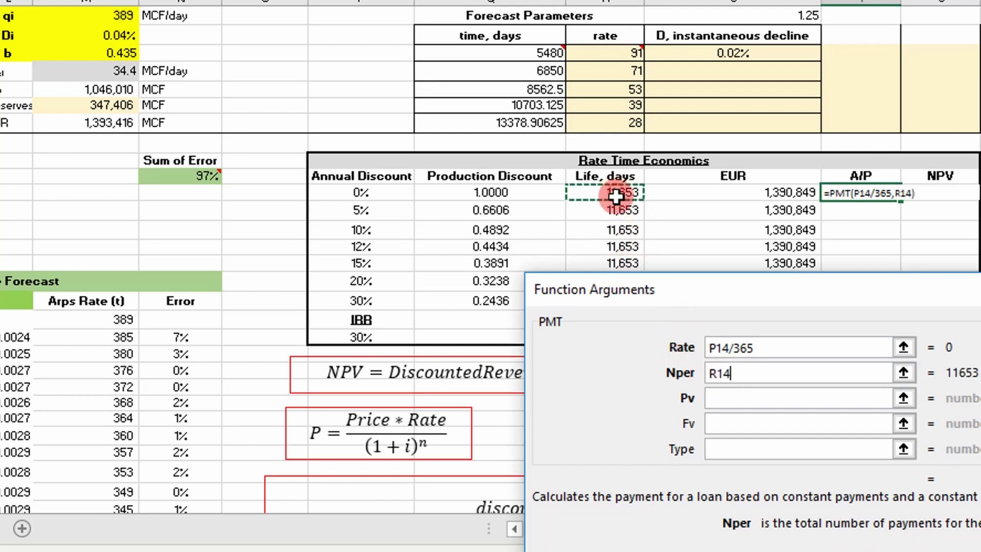
left_click(807, 398)
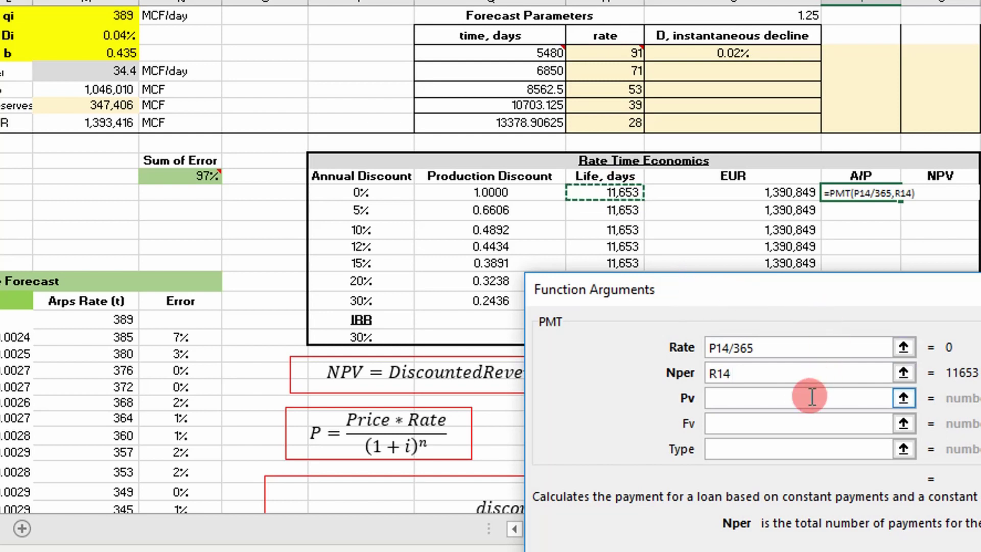
left_click_drag(714, 287, 850, 276)
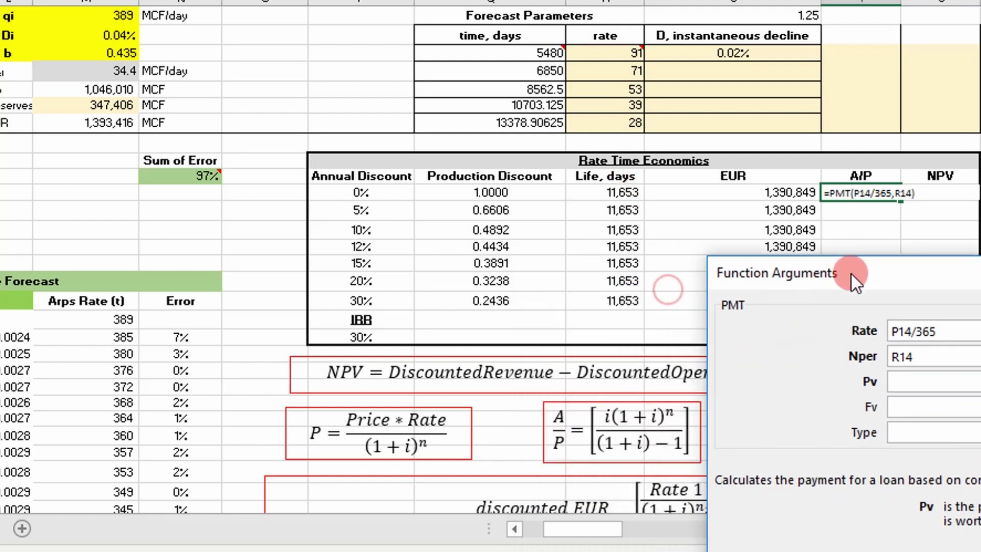
left_click(571, 439)
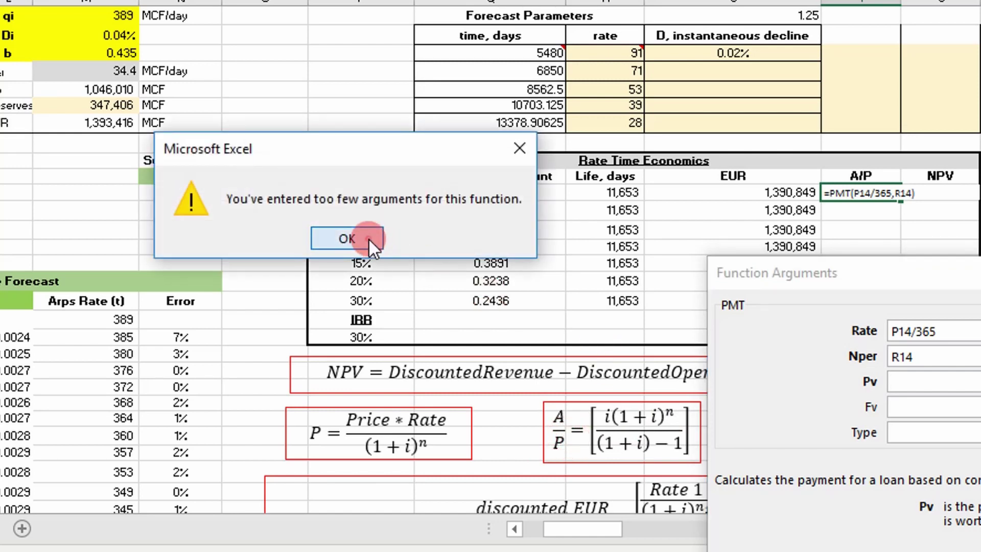
left_click(369, 238)
left_click_drag(811, 278, 439, 124)
type("1")
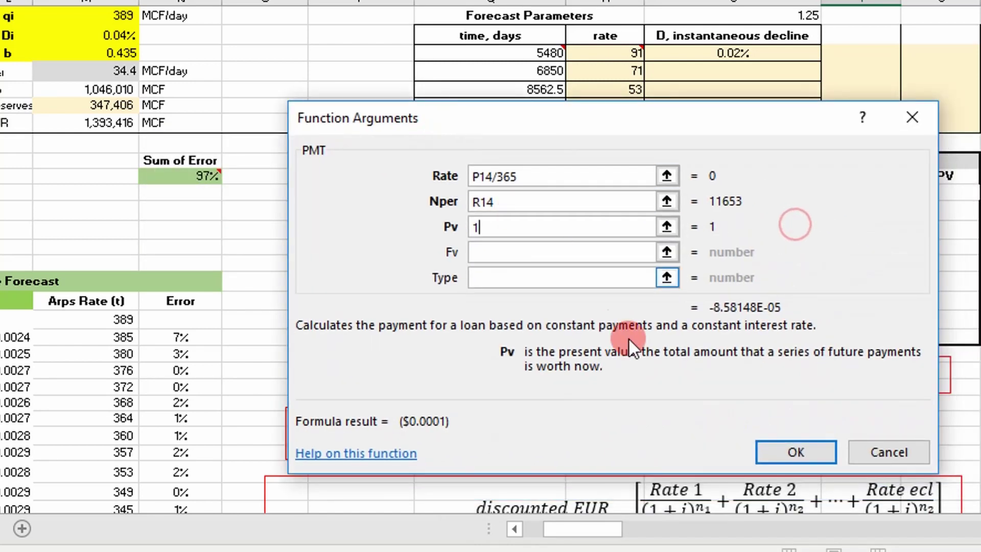
left_click(774, 445)
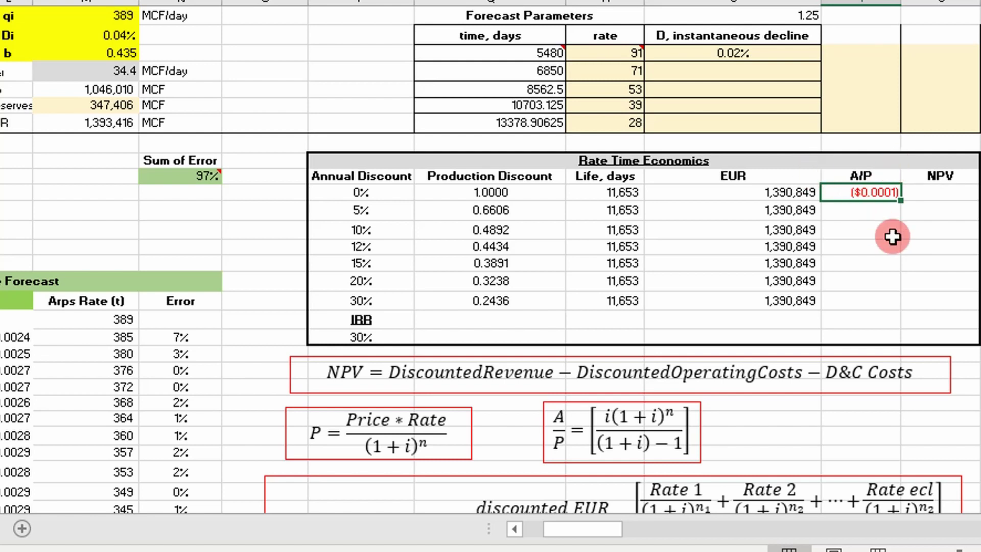
Step: Change the formula to =-PMT, fill it down the A/P column, and clear the #VALUE!/#NUM! cells
double_click(846, 195)
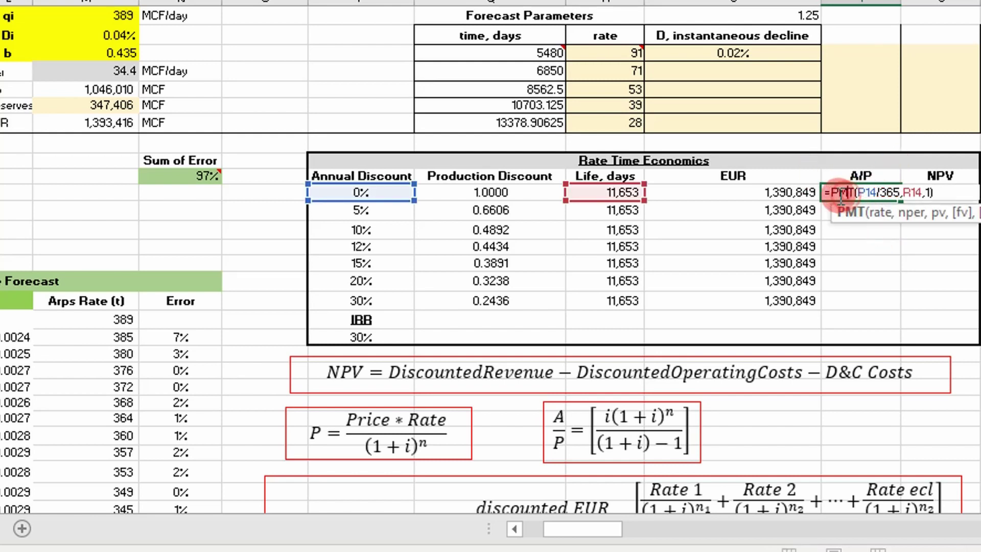
left_click(830, 193)
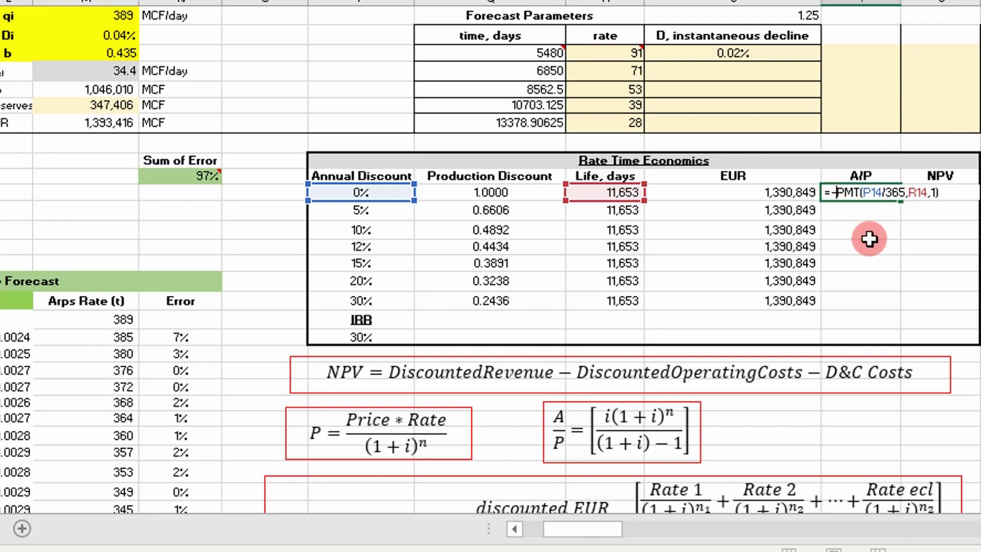
key("Return")
left_click(894, 192)
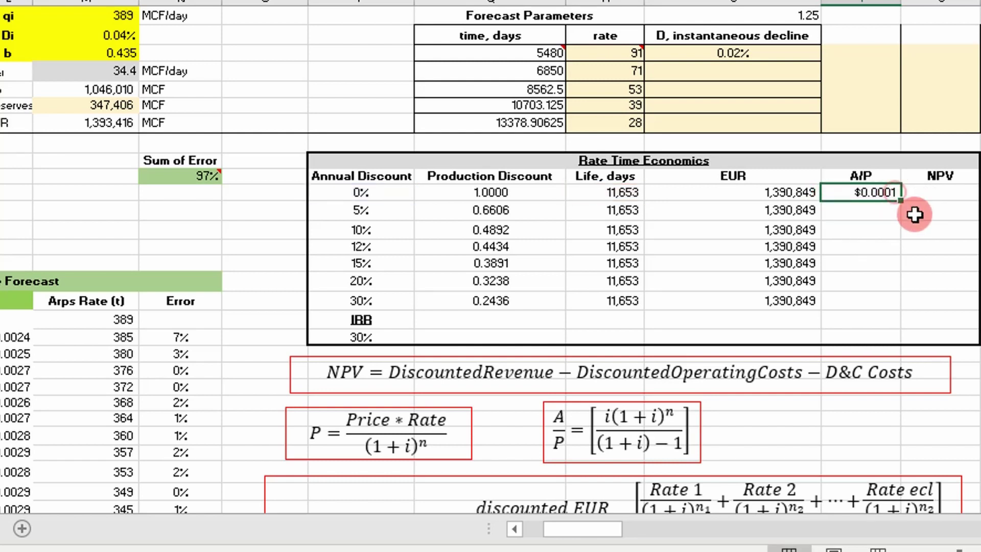
double_click(903, 204)
left_click_drag(882, 320, 877, 338)
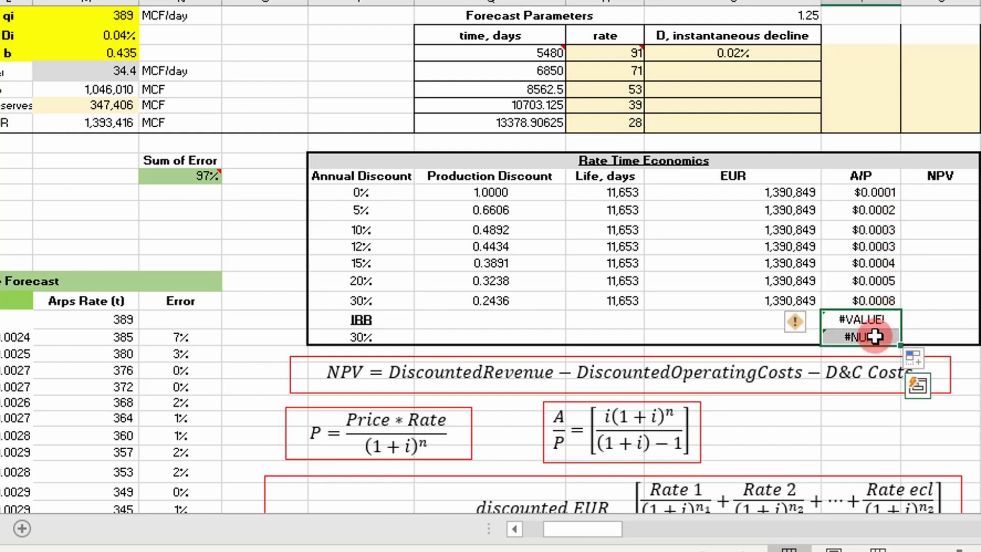
key("Delete")
left_click(348, 281)
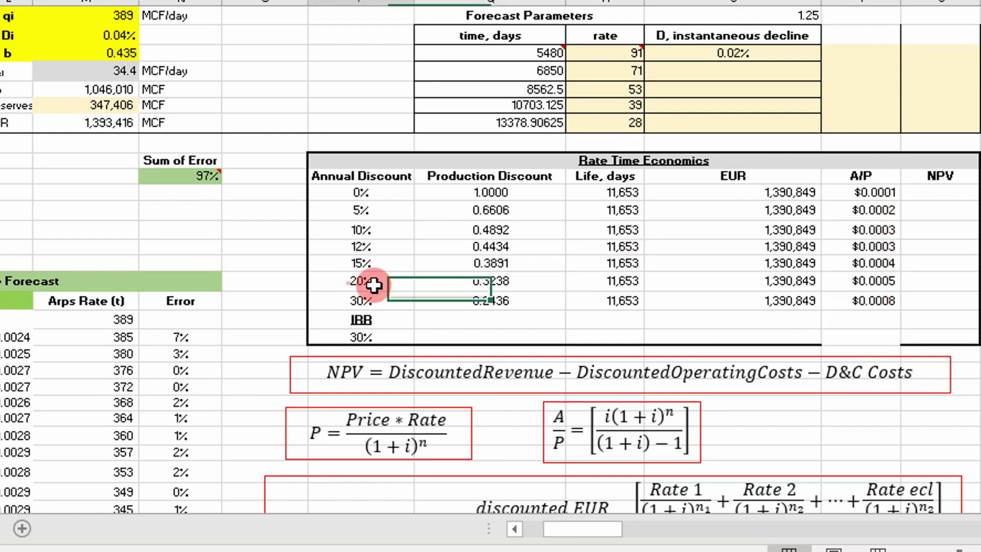
left_click(840, 199)
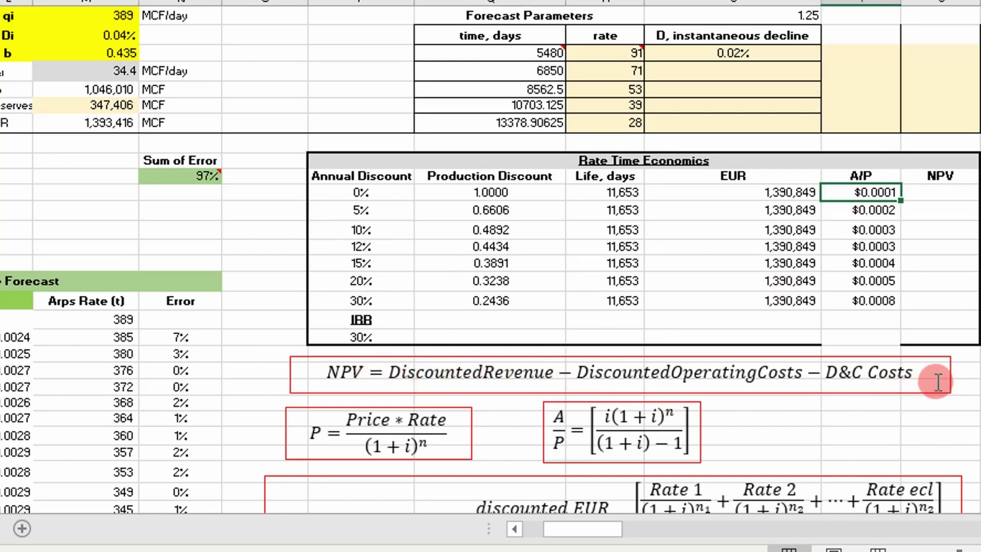
Step: Review the equation boxes, then select the 0% row's NPV cell U14
scroll(883, 383, "down", 1)
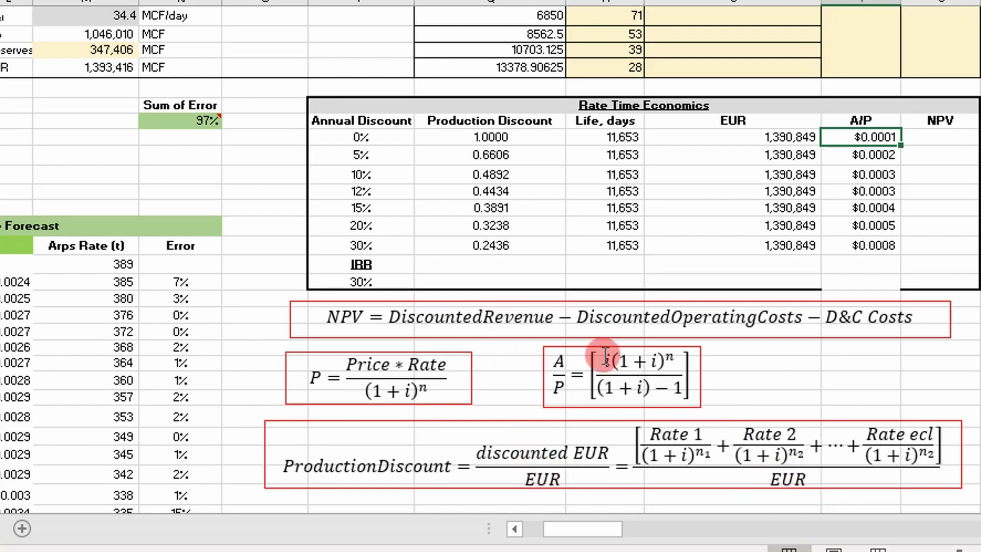
scroll(485, 256, "up", 1)
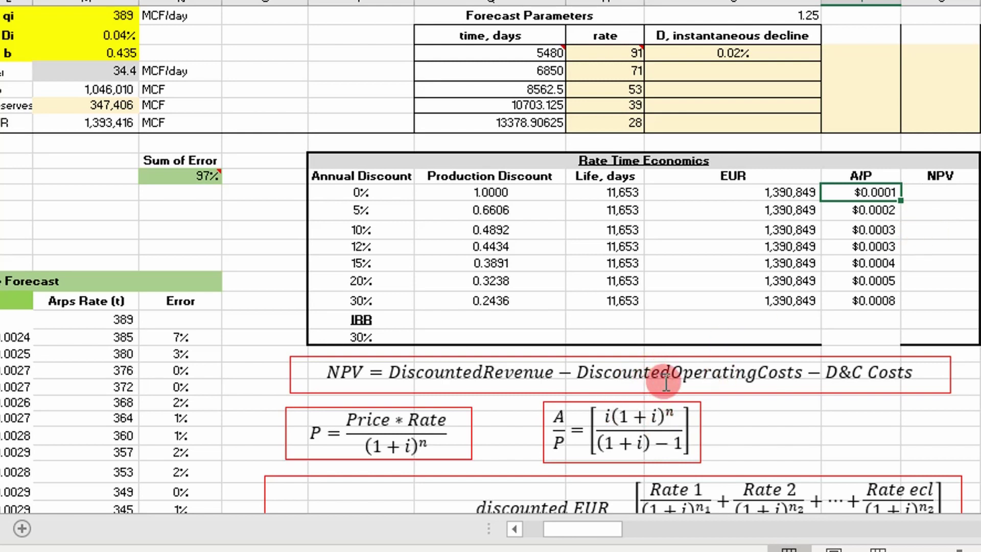
left_click(940, 194)
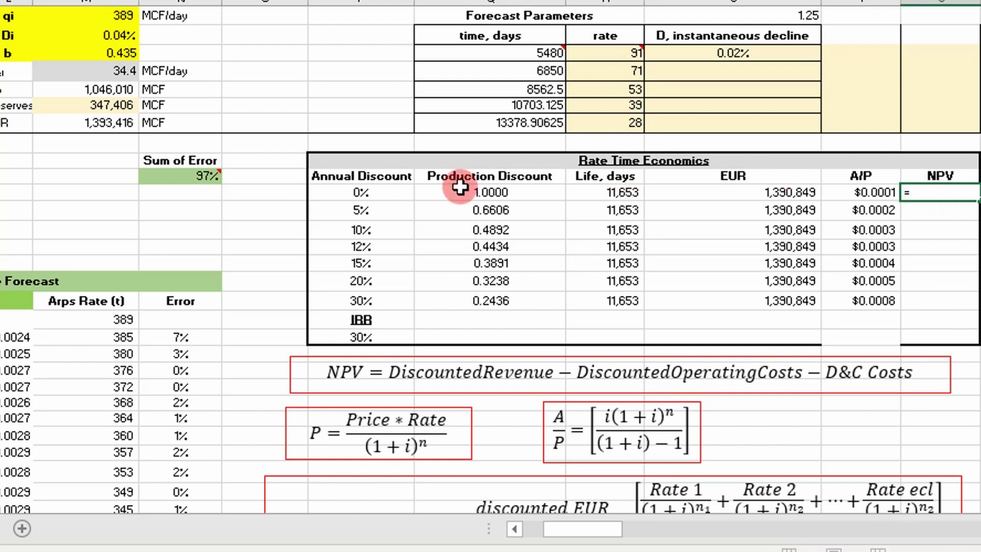
Step: Enter =Q14*S14*$J$12-$J$8/T14-$J$15 in U14, giving an NPV of $1,876,942
left_click(482, 200)
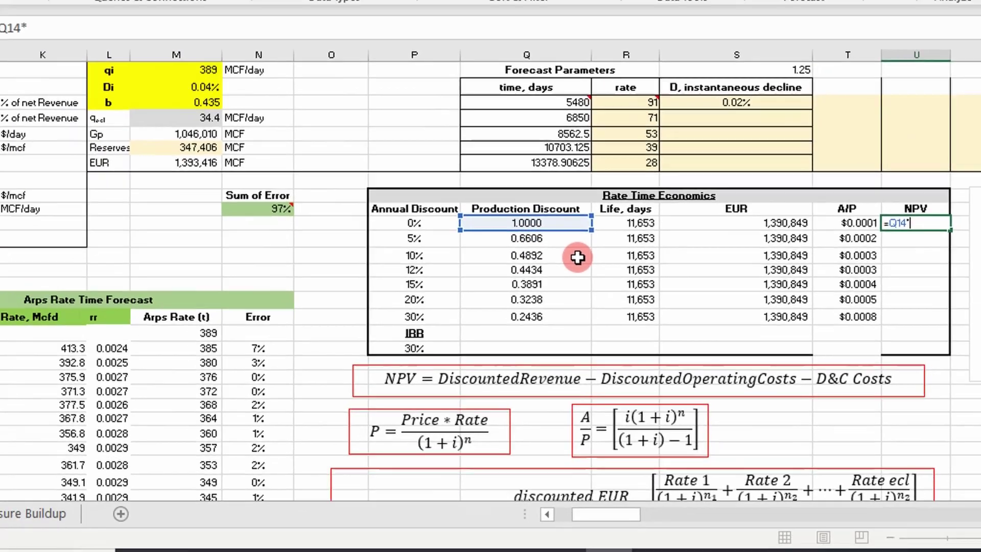
type("*")
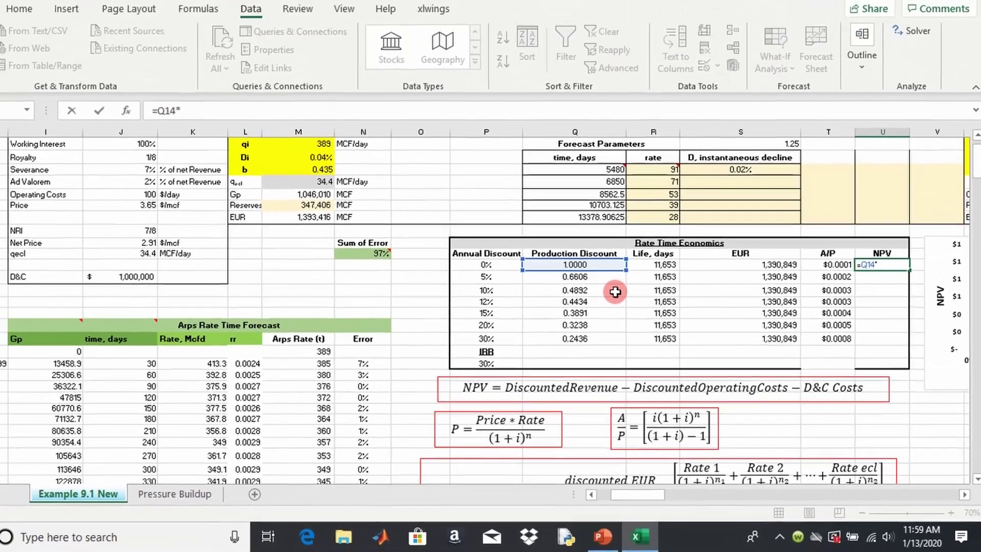
left_click(754, 265)
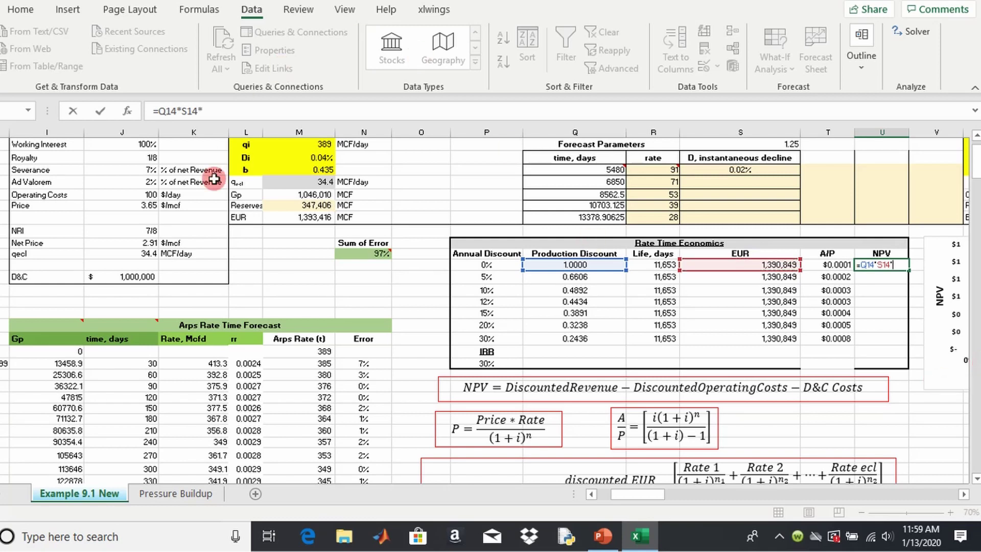
left_click(139, 244)
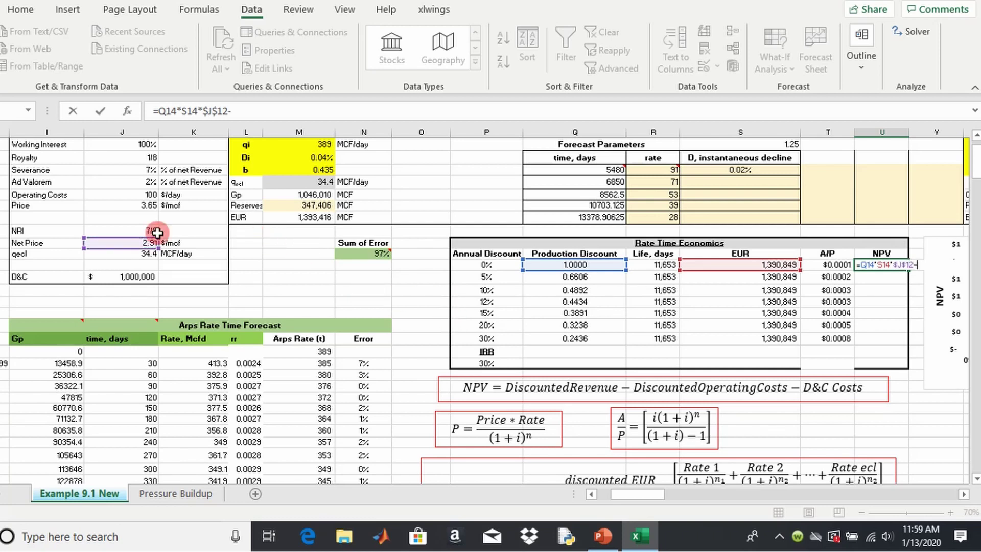
left_click(131, 194)
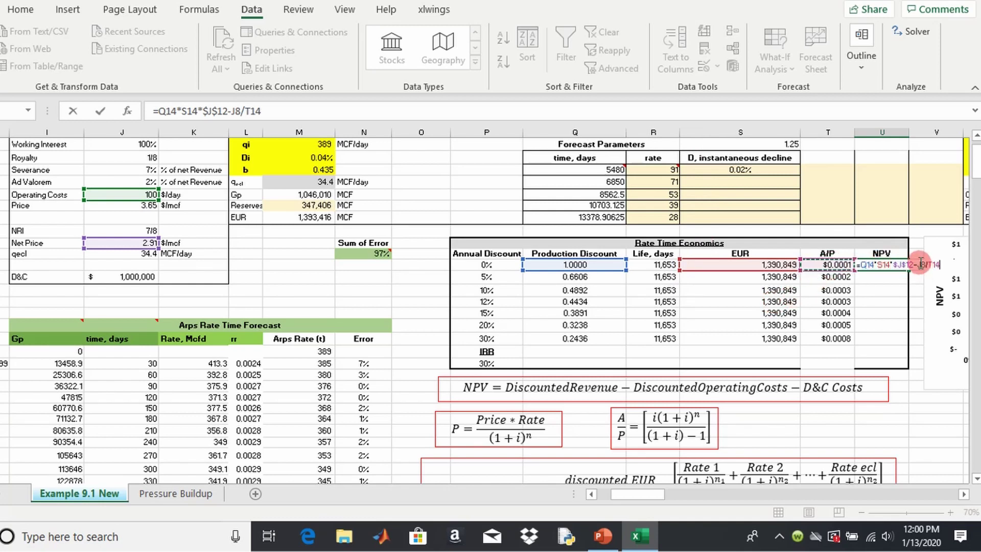
key("F4")
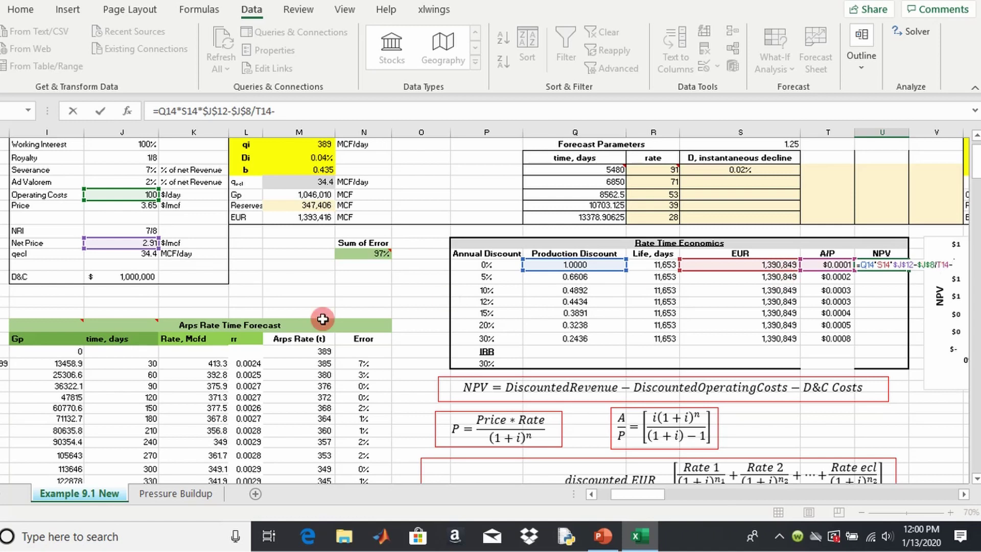
left_click(136, 279)
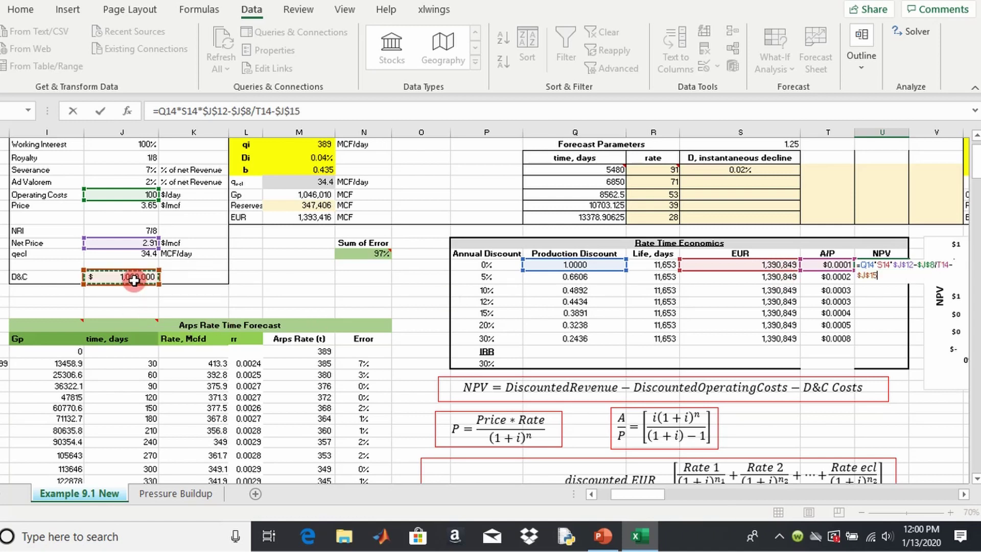
key("Return")
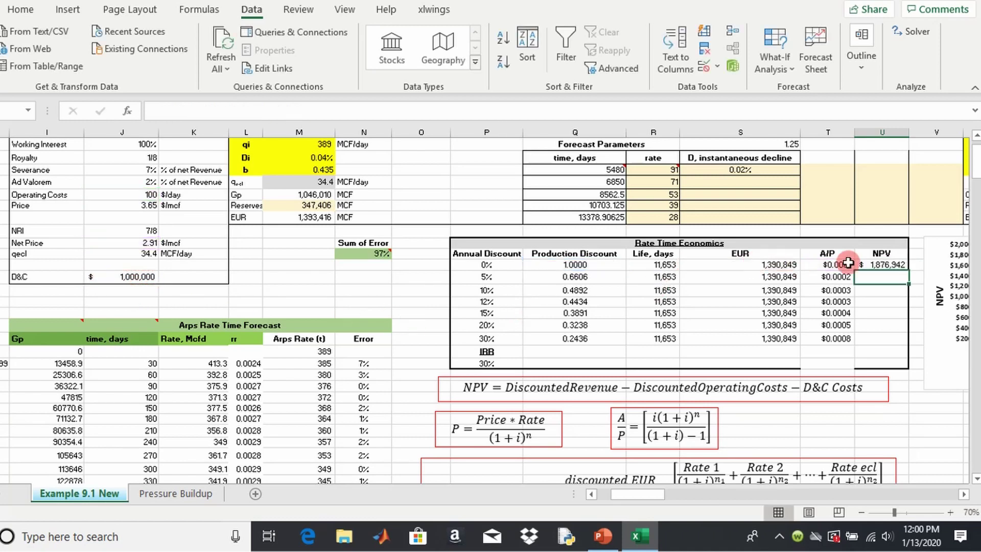
left_click(880, 266)
Step: Fill the NPV formula down to U20 and adjust the NPV chart's plot area
left_click_drag(909, 269, 897, 337)
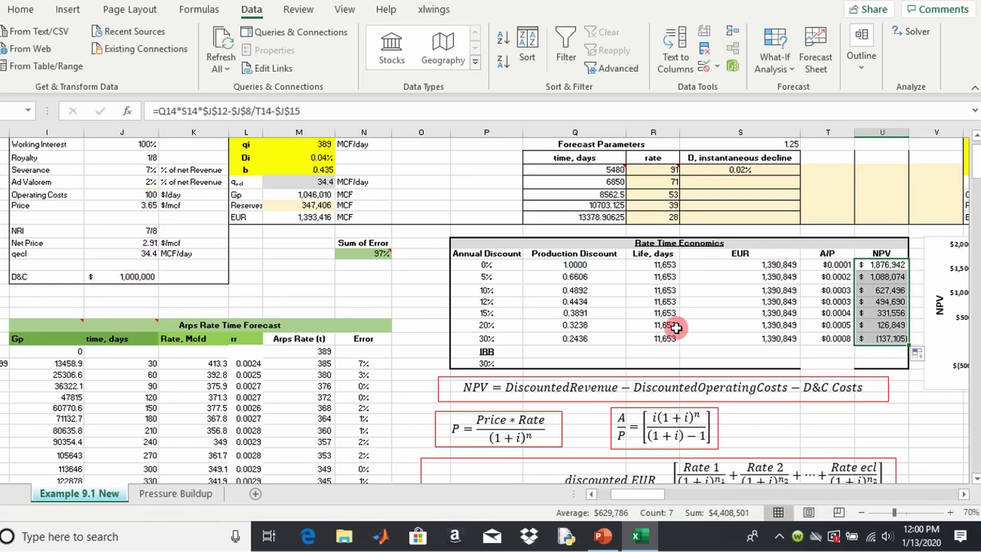
left_click_drag(652, 496, 659, 494)
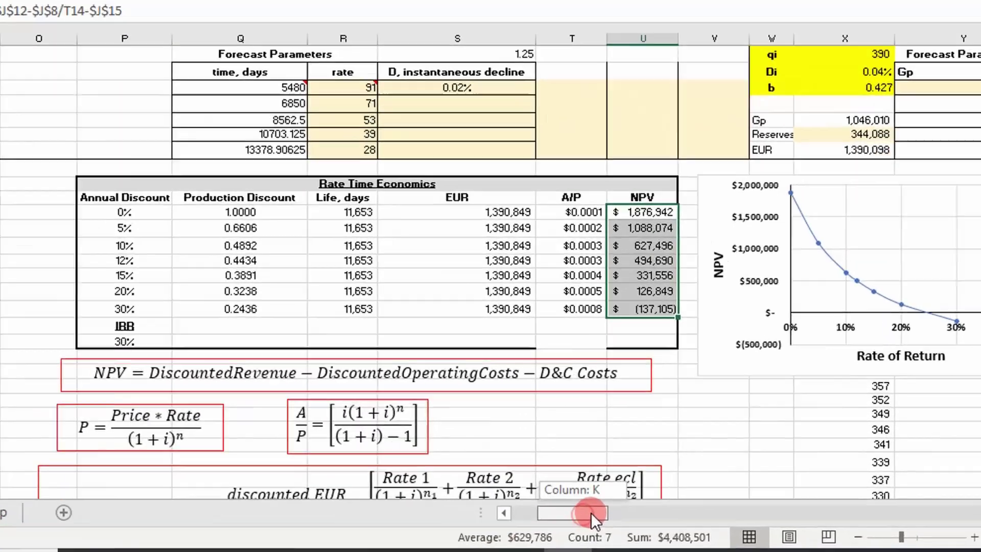
left_click_drag(477, 546, 479, 534)
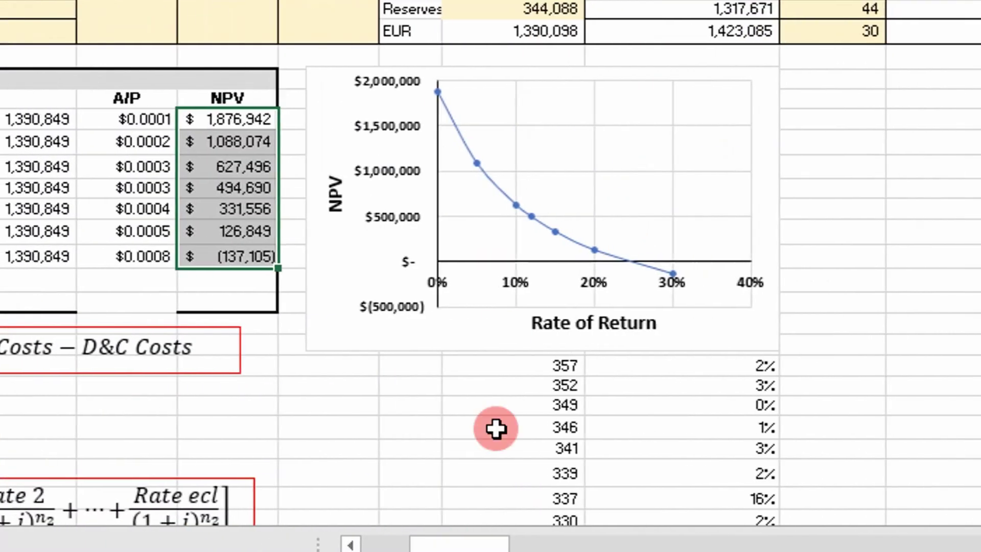
left_click(471, 87)
left_click_drag(471, 87, 459, 87)
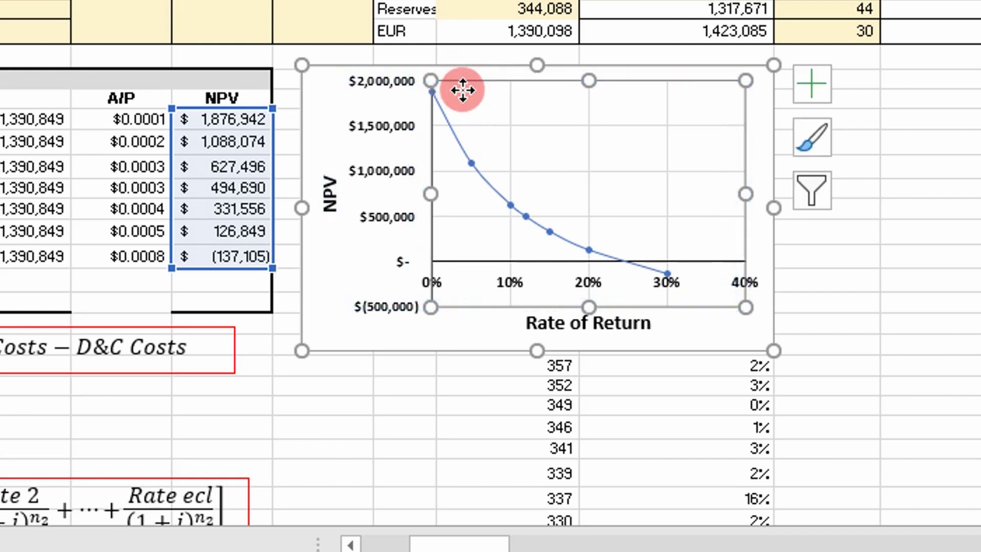
left_click_drag(492, 137, 500, 133)
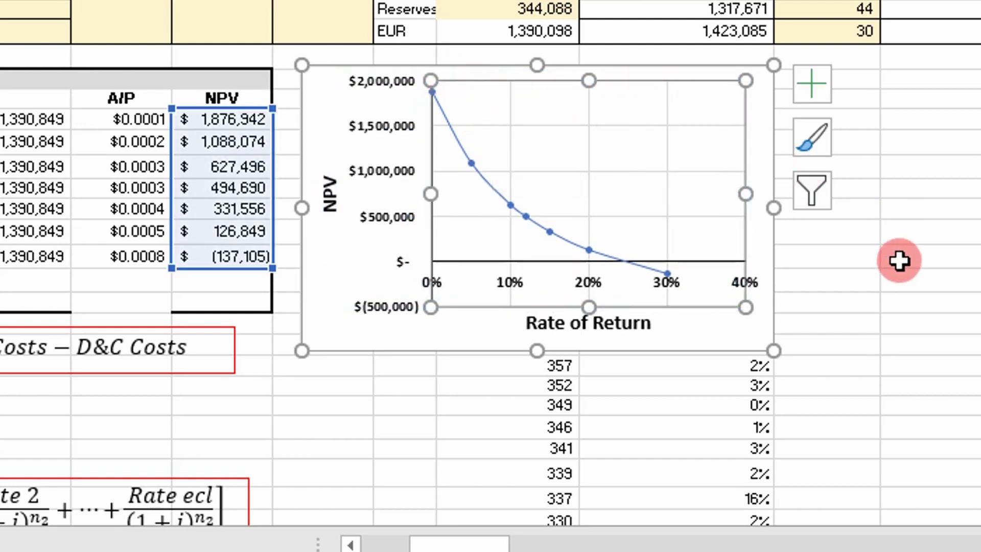
left_click(888, 284)
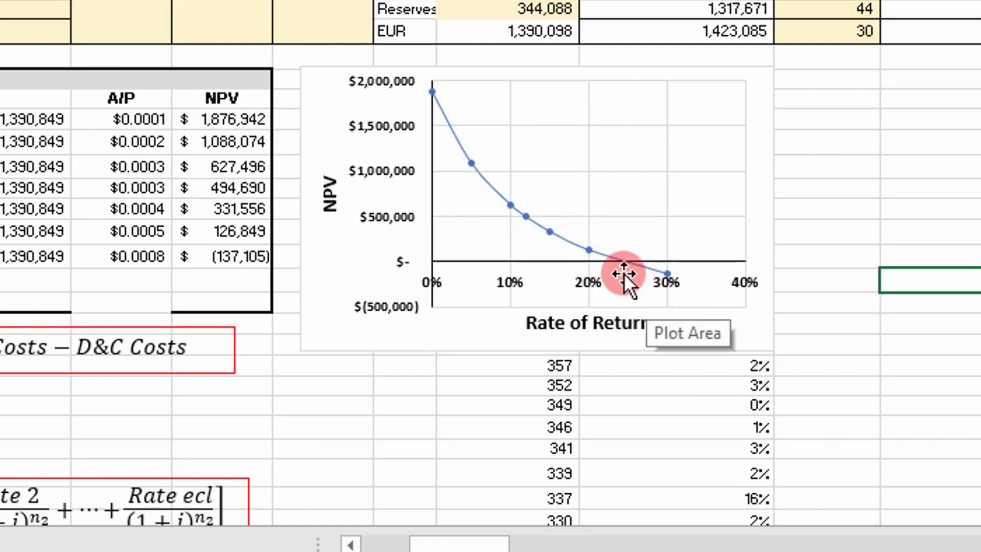
Step: Review the NPV vs Rate of Return chart and return to the empty cell below IRR
mouse_move(618, 258)
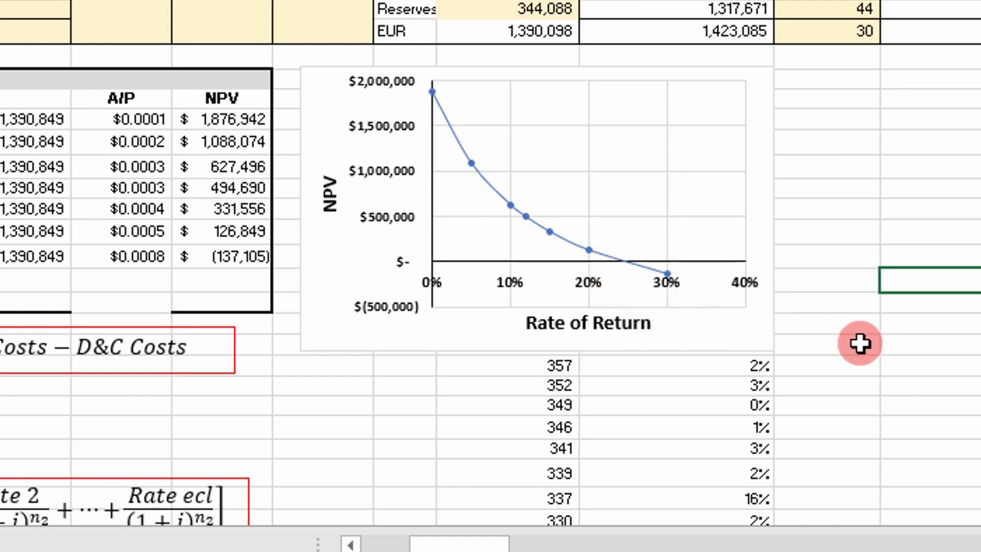
left_click(830, 352)
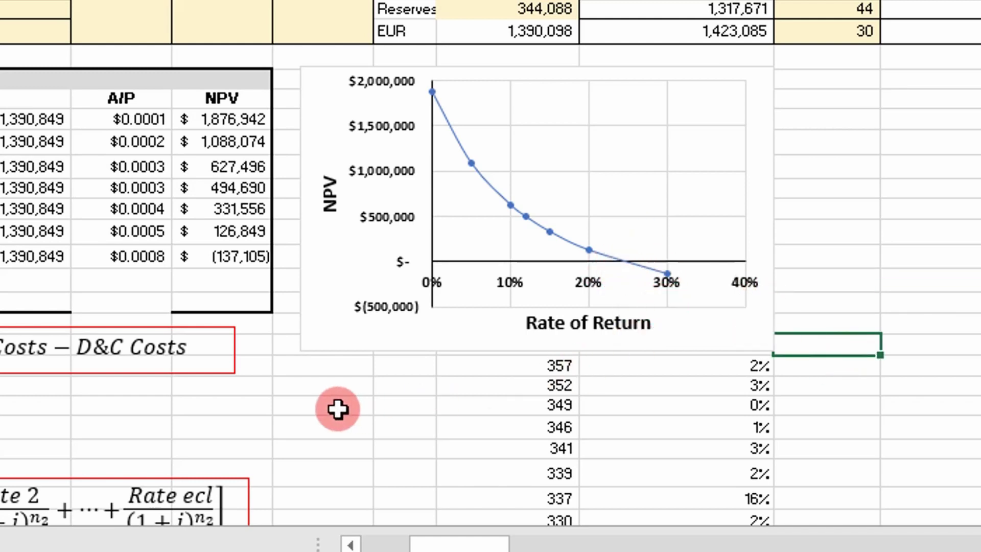
mouse_move(460, 540)
left_mouse_down()
mouse_move(450, 541)
mouse_move(461, 545)
left_mouse_up()
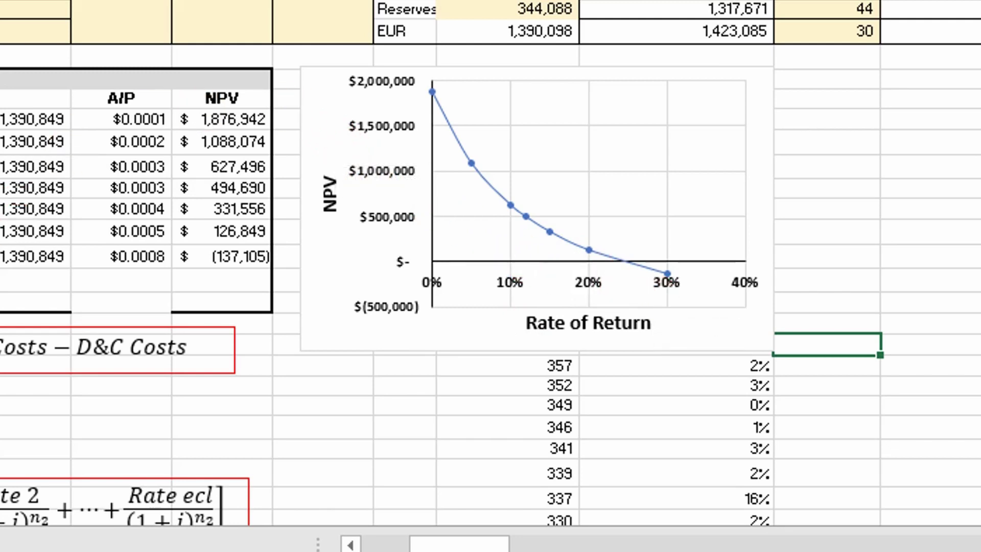
left_click_drag(474, 542, 445, 546)
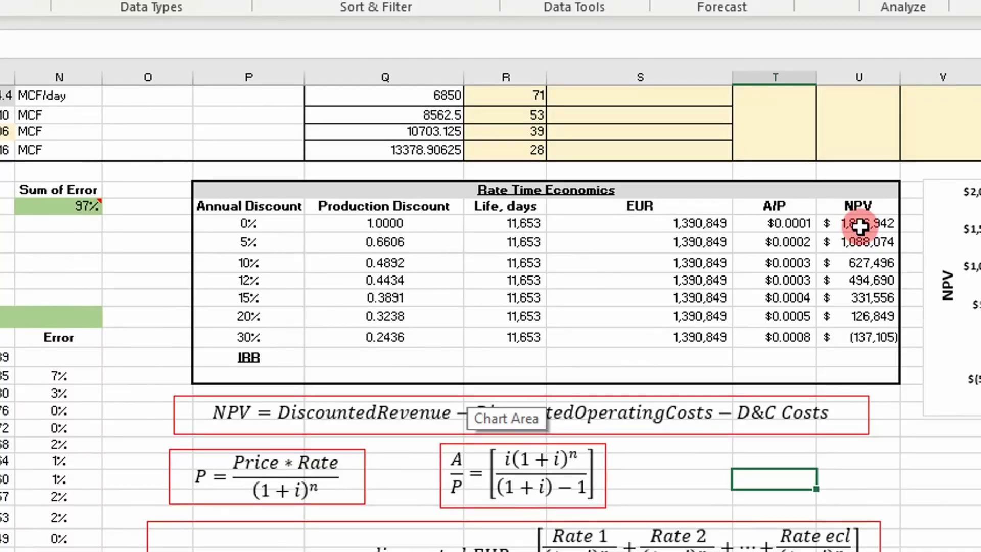
left_click(860, 225)
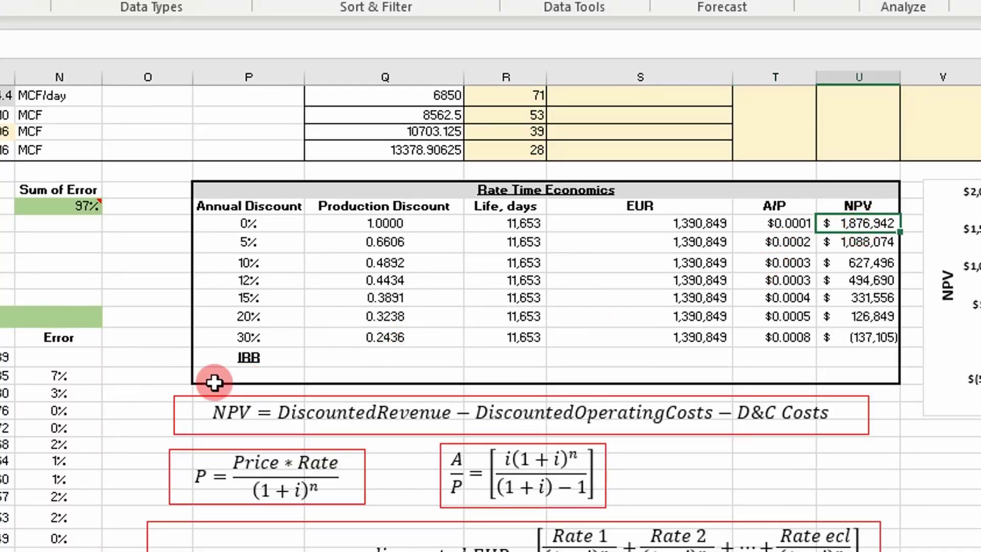
left_click(252, 373)
Step: Copy the 30% row into the empty IRR row 22
left_click_drag(254, 335, 883, 334)
key("ctrl+c")
left_click(260, 373)
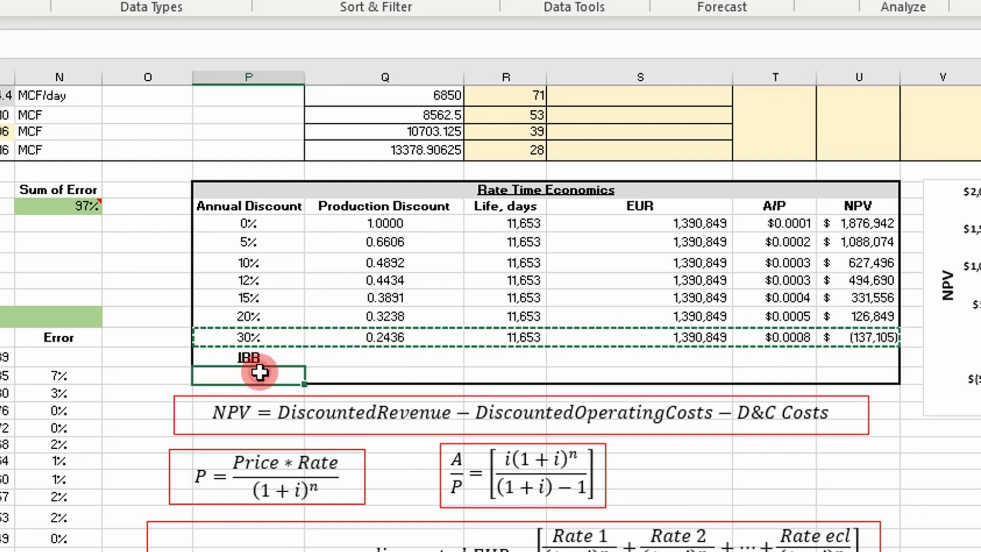
key("ctrl+v")
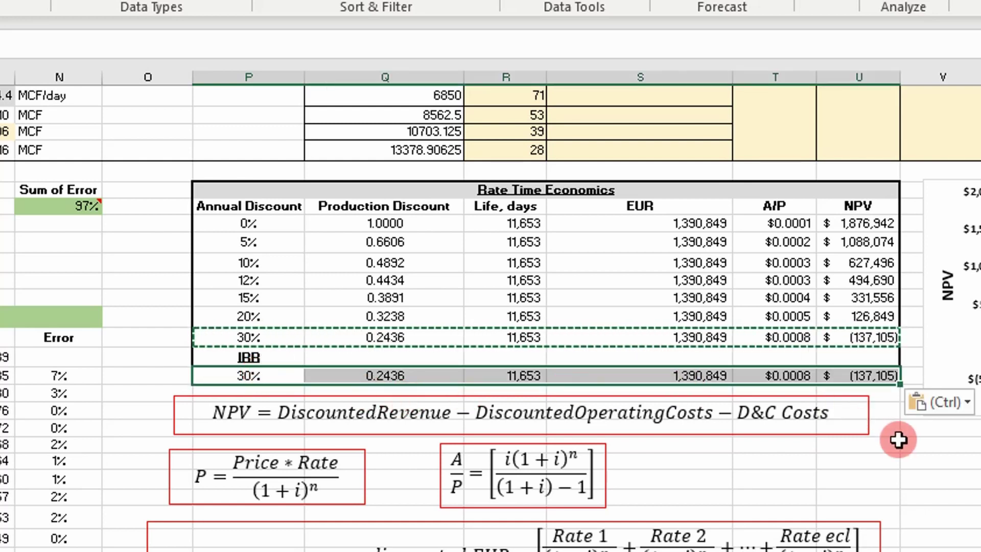
Step: In Solver, set the objective to the IRR row's NPV cell U22
left_click(870, 371)
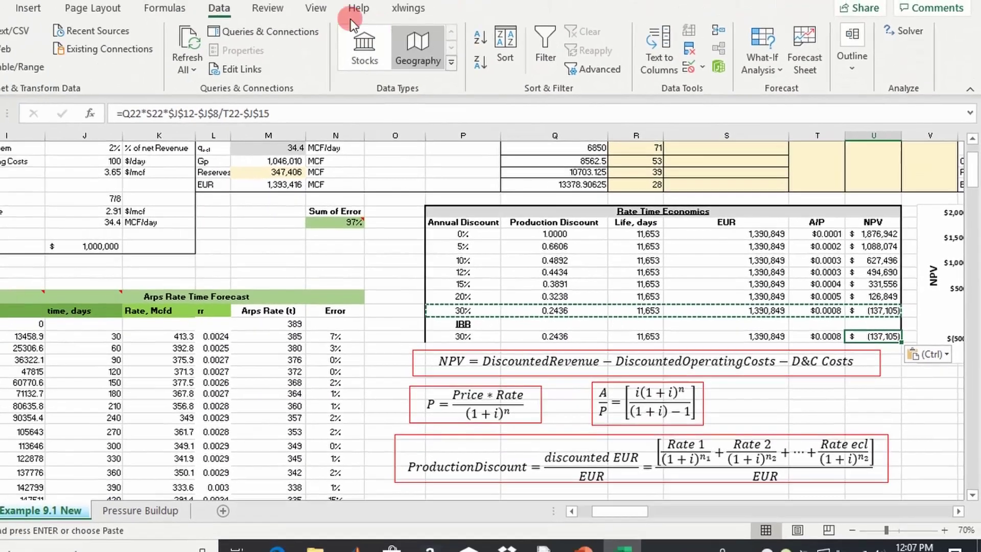
key("ctrl+c")
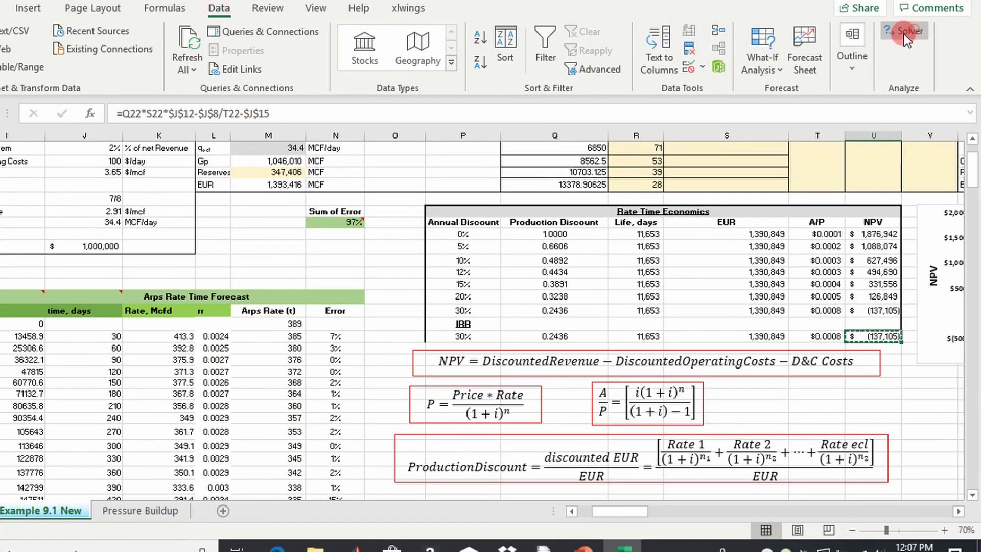
left_click(906, 31)
left_click(580, 120)
left_click_drag(550, 36, 181, 47)
left_click(244, 92)
key("BackSpace")
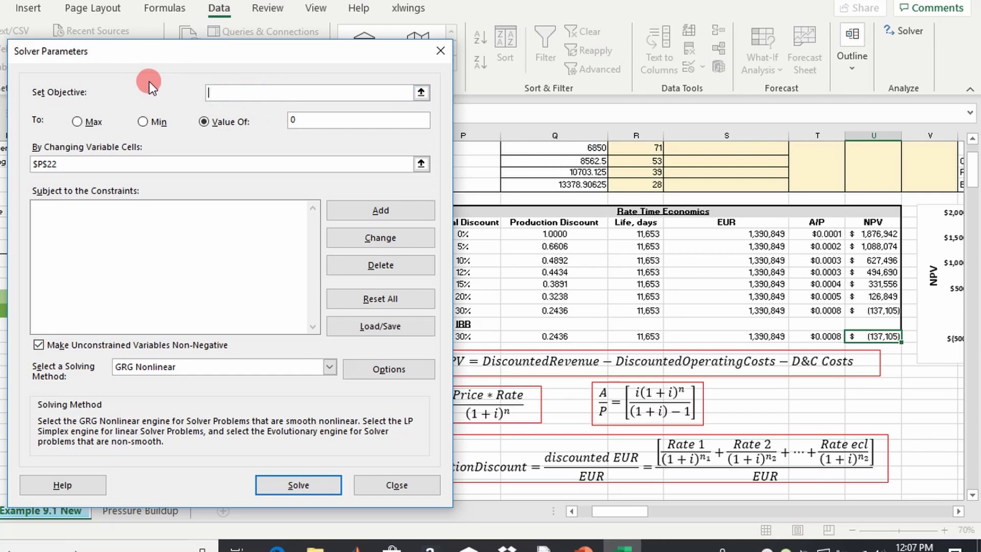
left_click(867, 336)
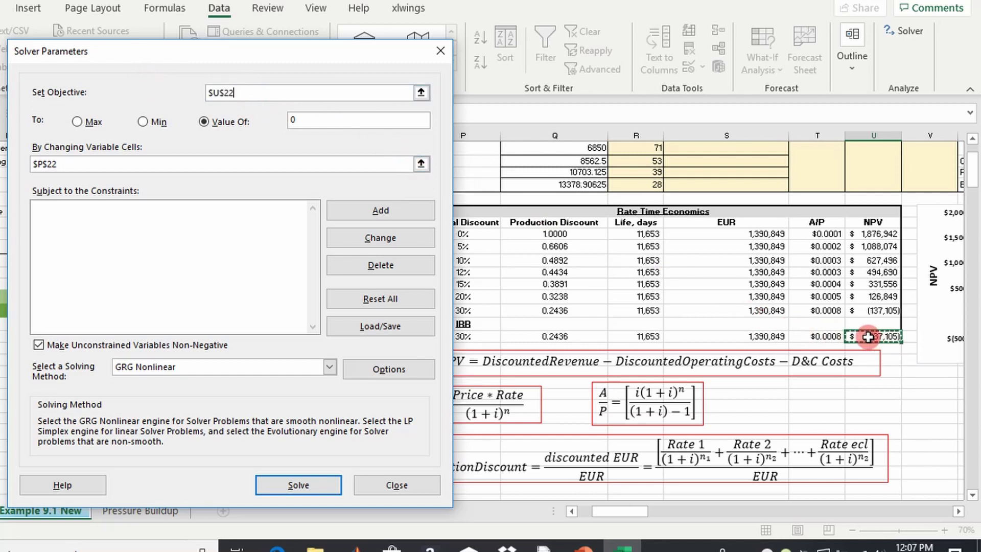
Step: Target a value of 0 by changing P22, solve, and keep the 24% solution
left_click(204, 122)
left_click(299, 121)
key("BackSpace")
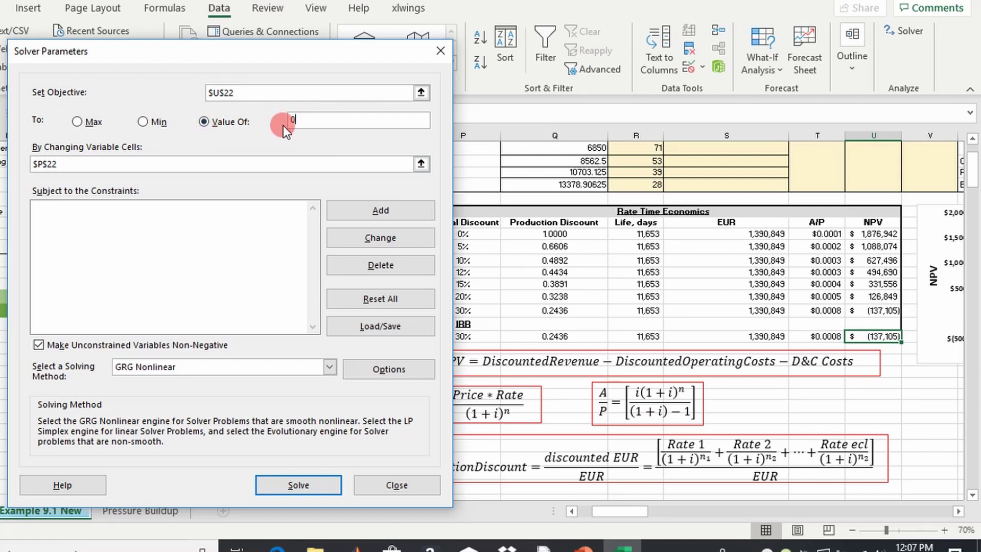
type("0")
left_click_drag(152, 164, 15, 154)
key("BackSpace")
left_click_drag(244, 66, 192, 97)
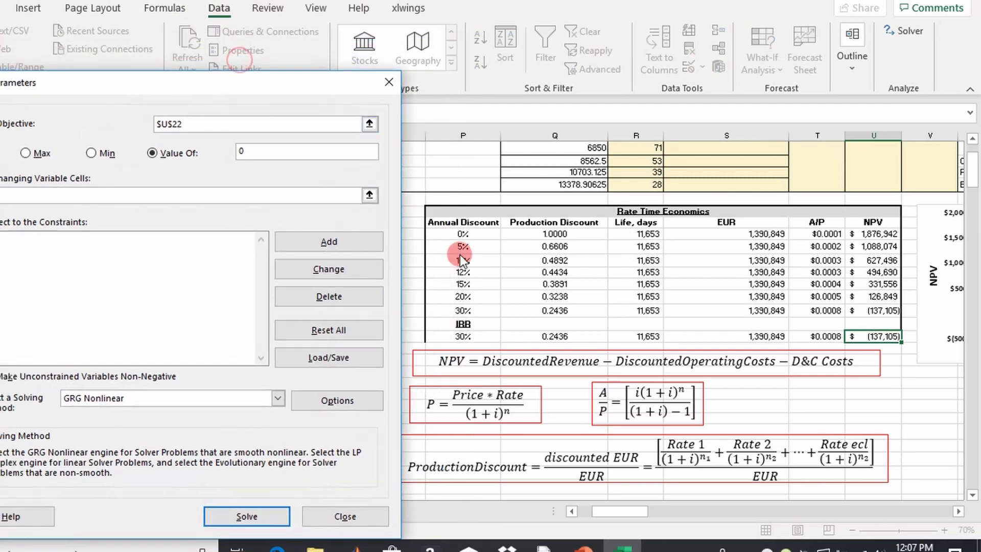
left_click(473, 338)
left_click(252, 517)
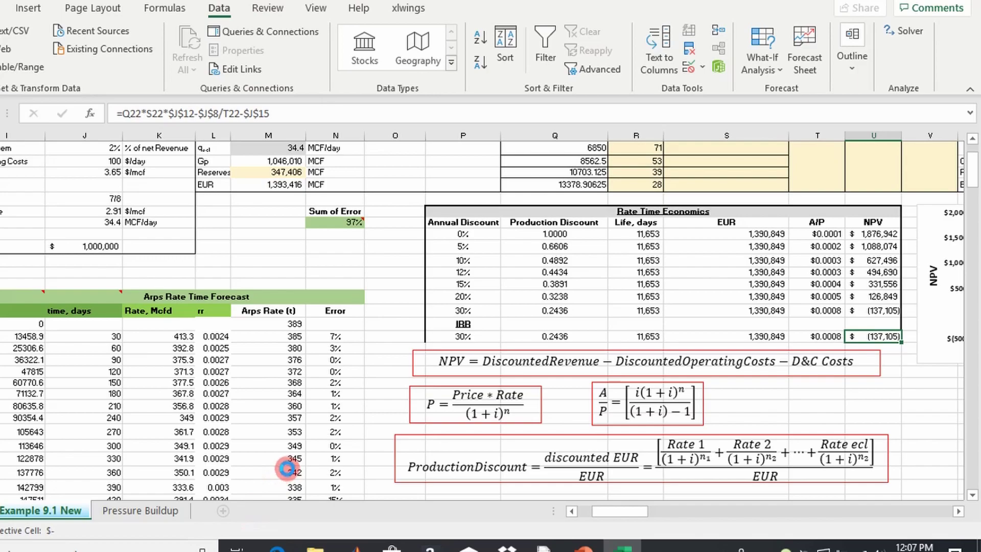
left_click(296, 293)
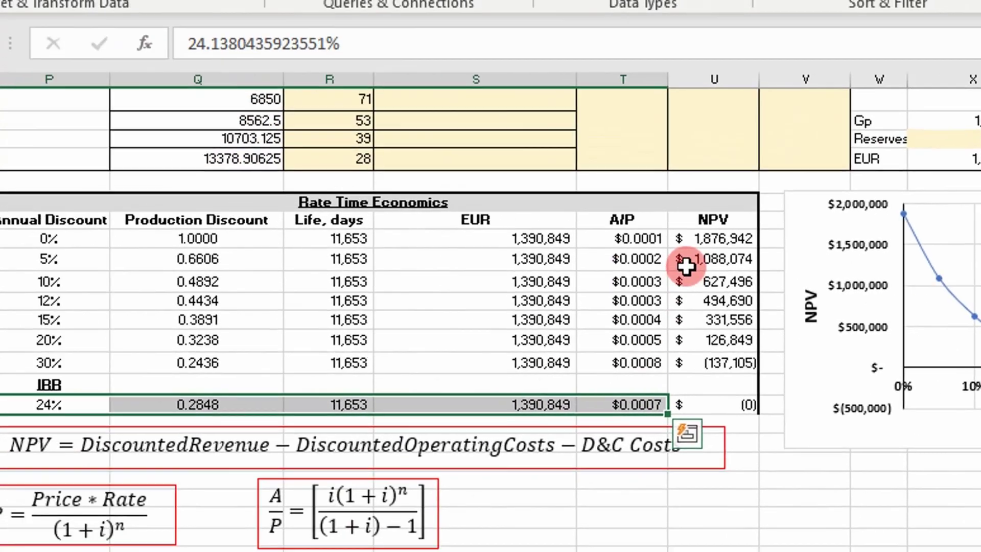
left_click_drag(71, 250, 76, 314)
left_click_drag(828, 312, 829, 312)
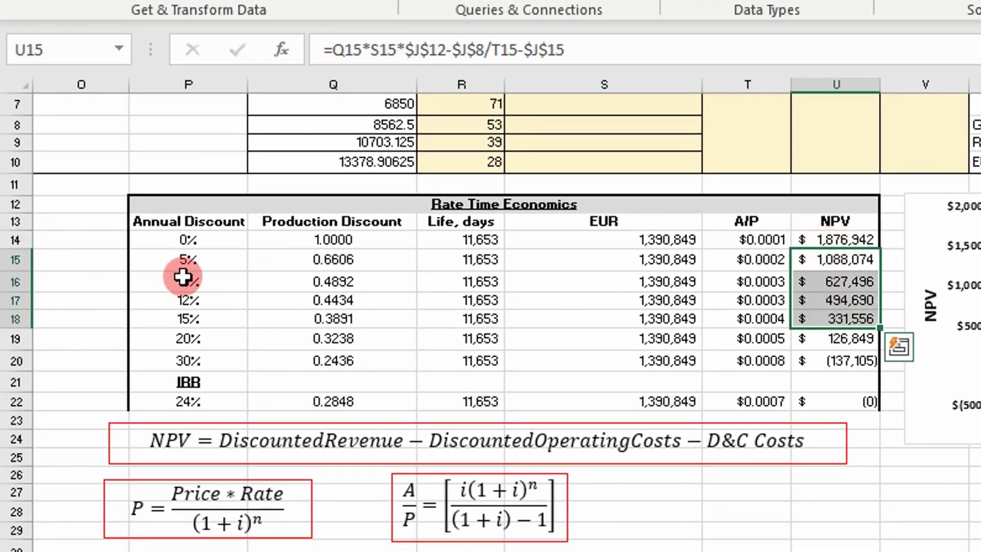
left_click(191, 399)
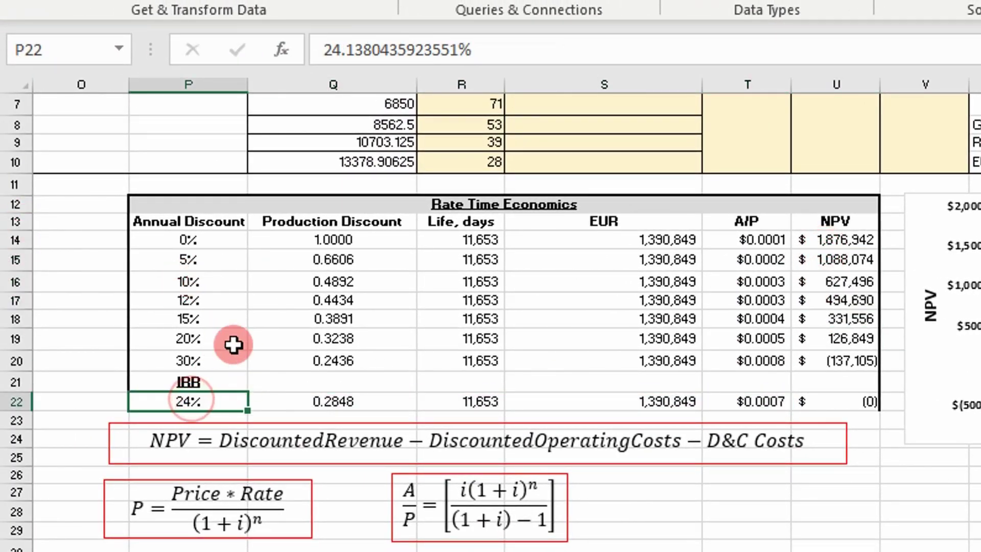
left_click_drag(240, 302, 819, 288)
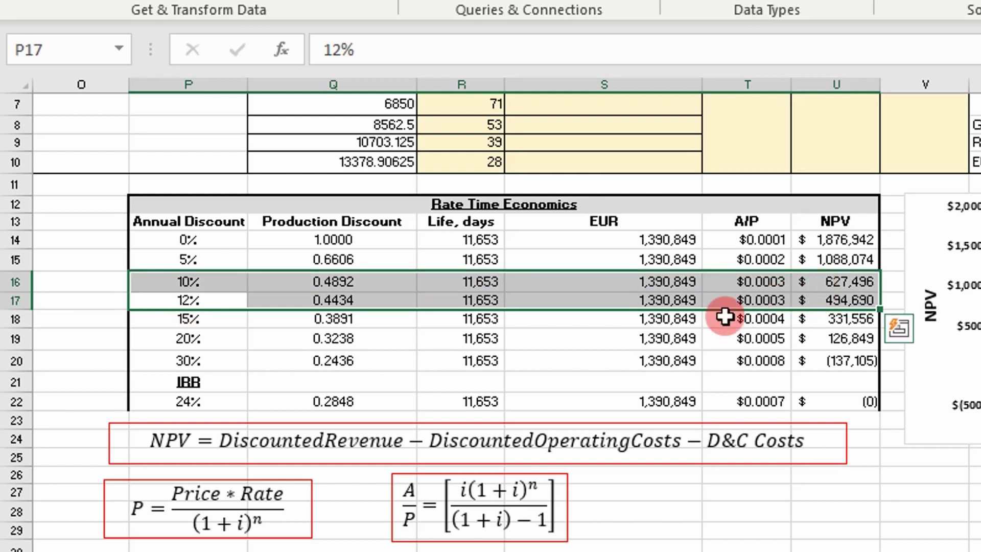
left_click(723, 347)
left_click(197, 281)
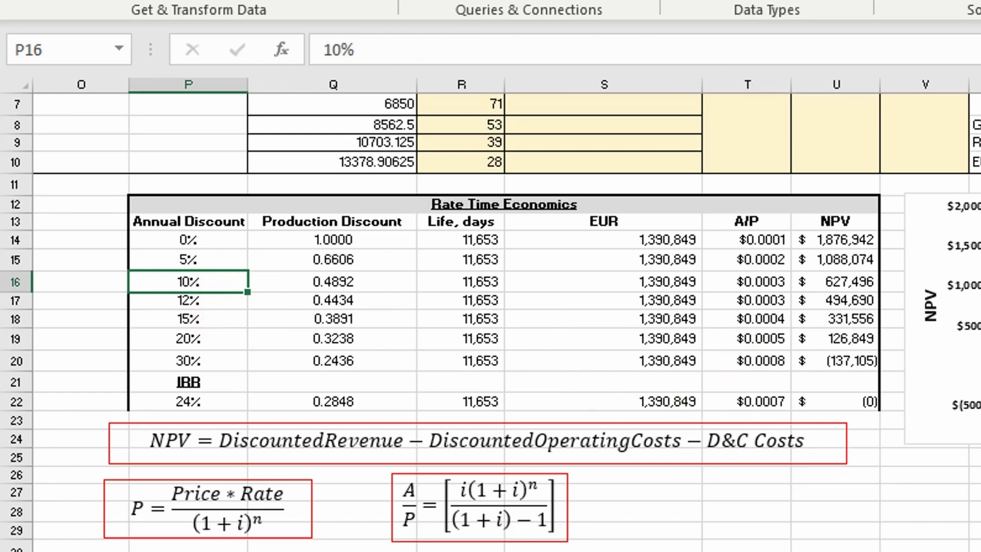
scroll(506, 314, "left", 3)
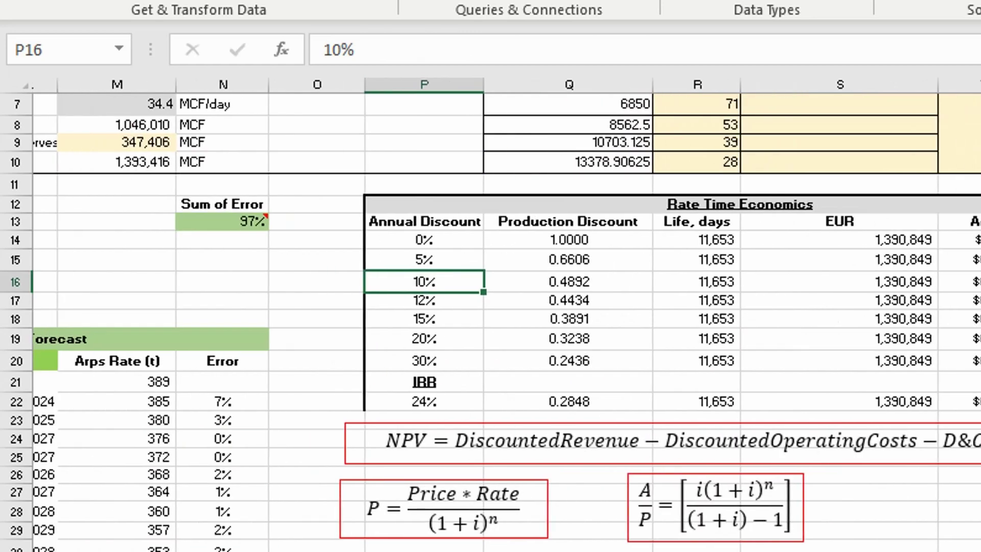
scroll(506, 314, "left", 3)
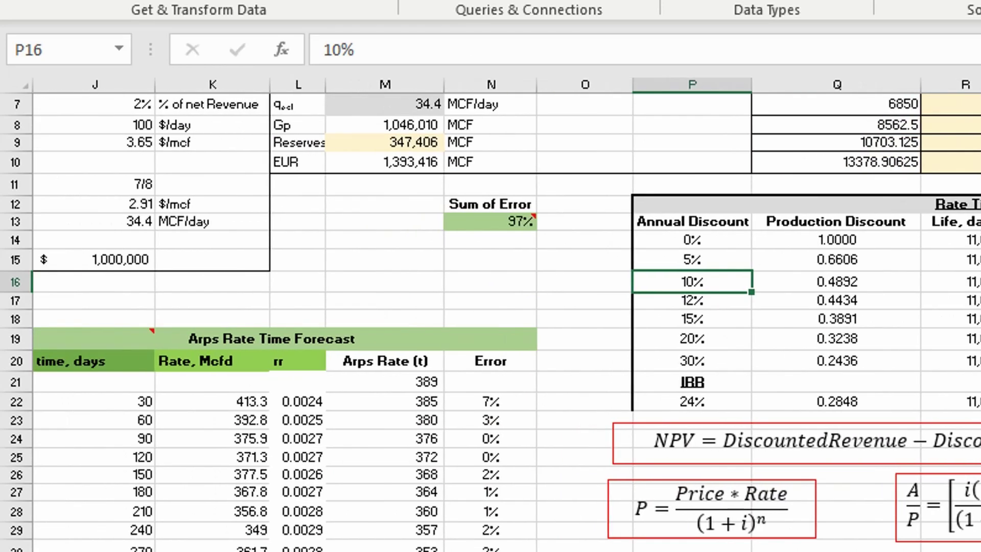
scroll(944, 451, "up", 1)
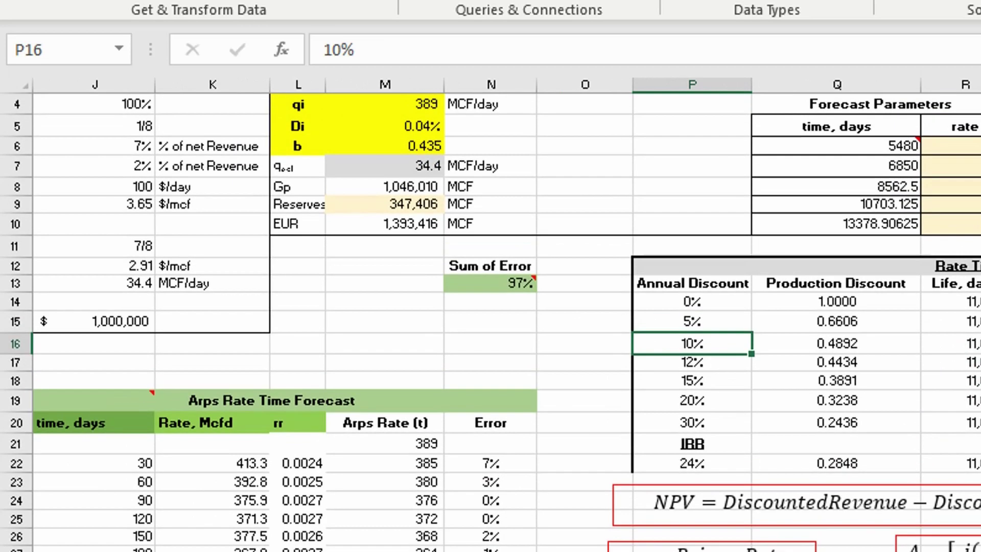
scroll(506, 314, "right", 3)
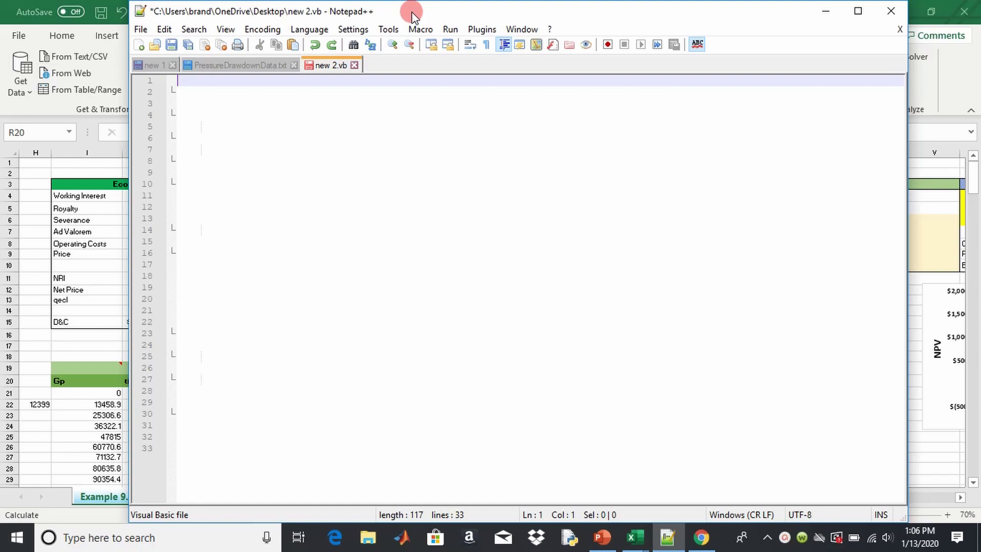
Step: Move Notepad++ aside to view the Excel table, then place it back over the workbook
left_click_drag(431, 8, 437, 460)
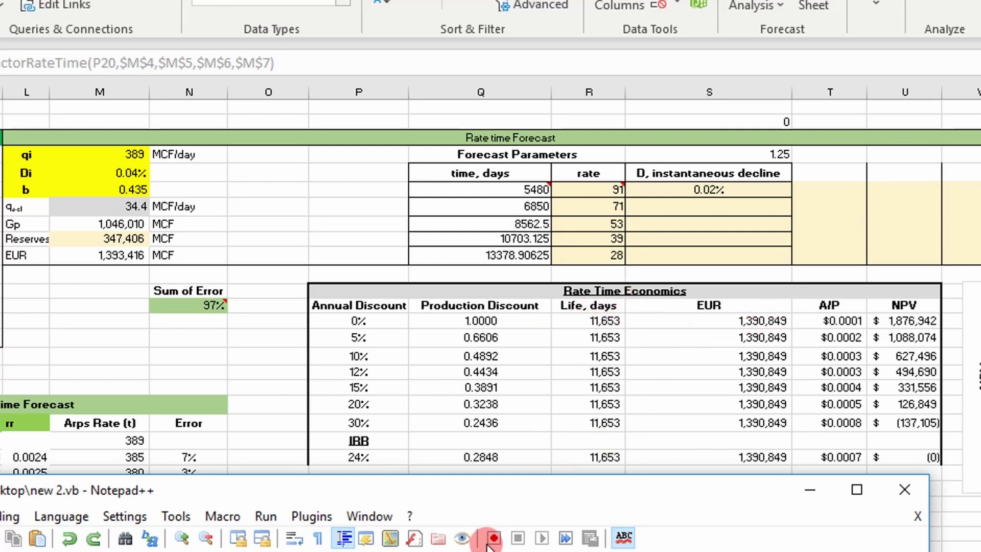
left_click_drag(489, 492, 477, 0)
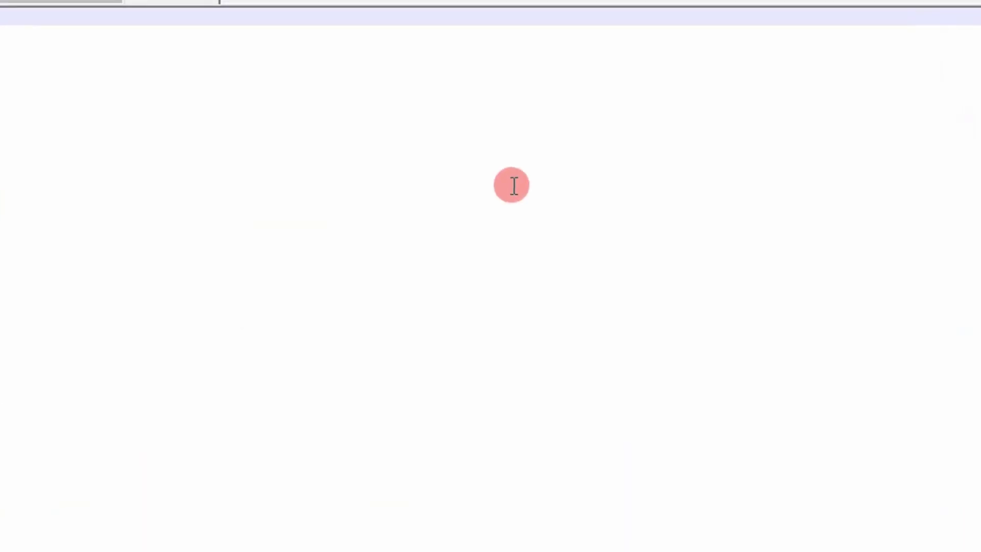
Step: Paste the function header, i = i / 365, life = Round(...), EUR zeroing and For T = 0 To life
left_click(482, 163)
left_click(351, 75)
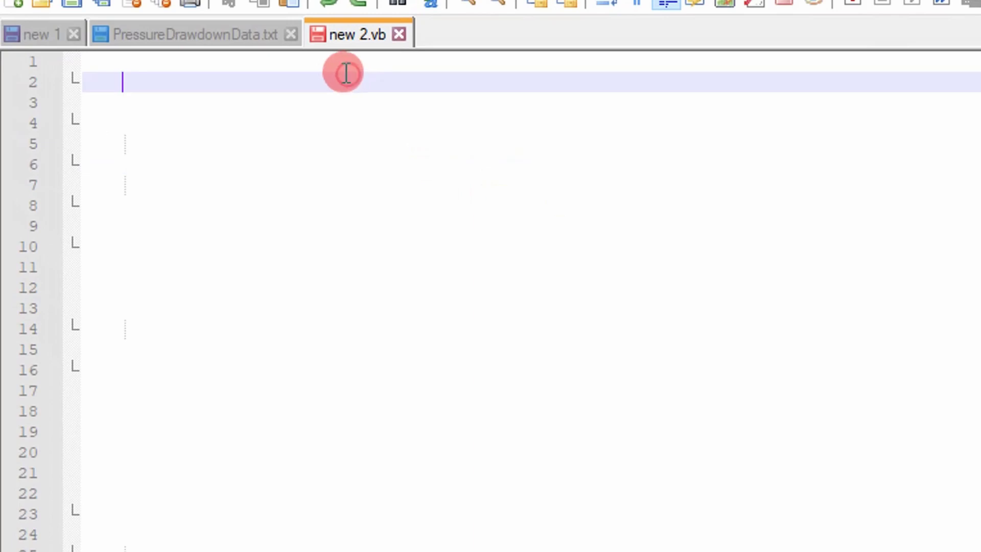
left_click(335, 66)
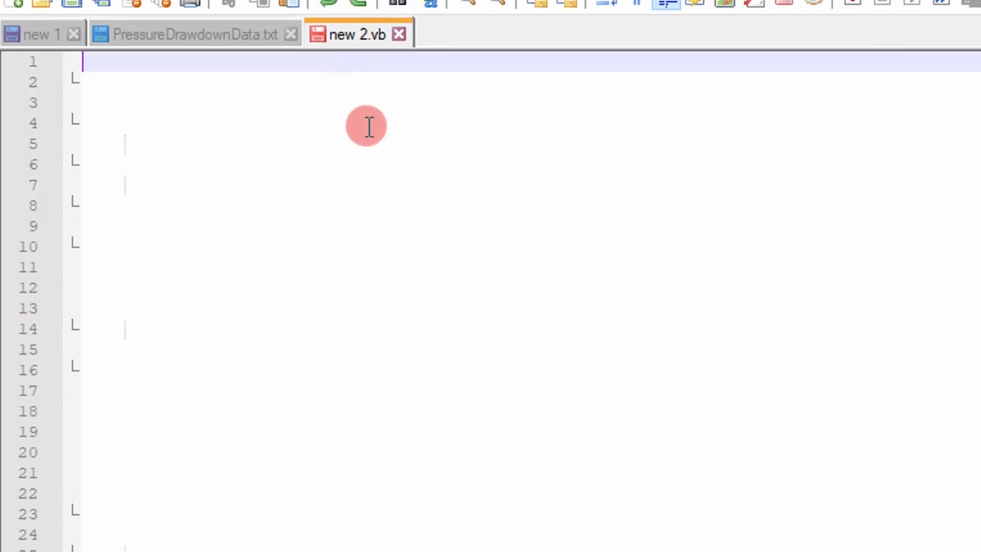
key("ctrl+v")
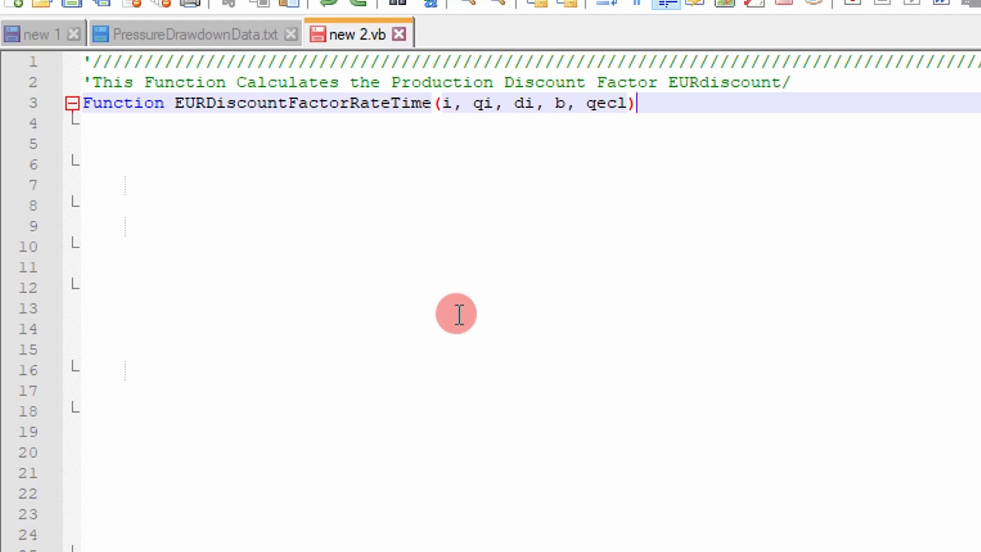
type("'Converts annual discount rate to daily discount rate \ti = i / 365")
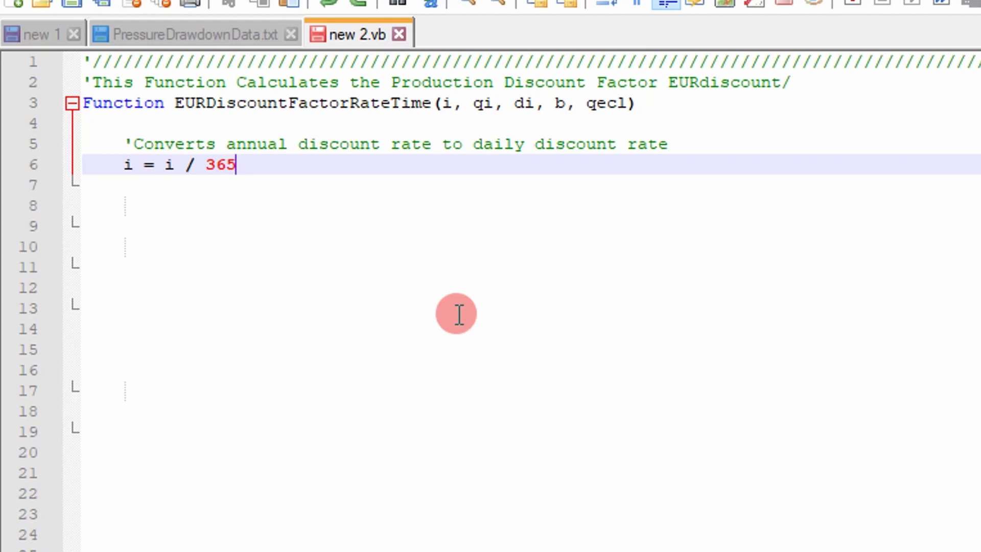
type("'calculates the life of the well     life = Round(RateTimeLife(qi, qecl, b, di), 0)")
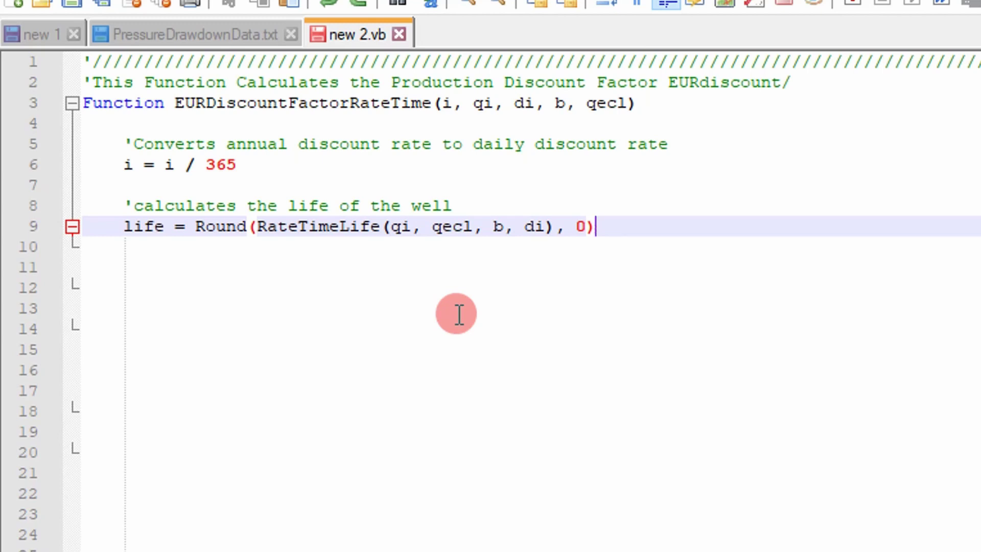
type("'initialize Parameters discountedEUR = 0 cumulativeEUR = 0")
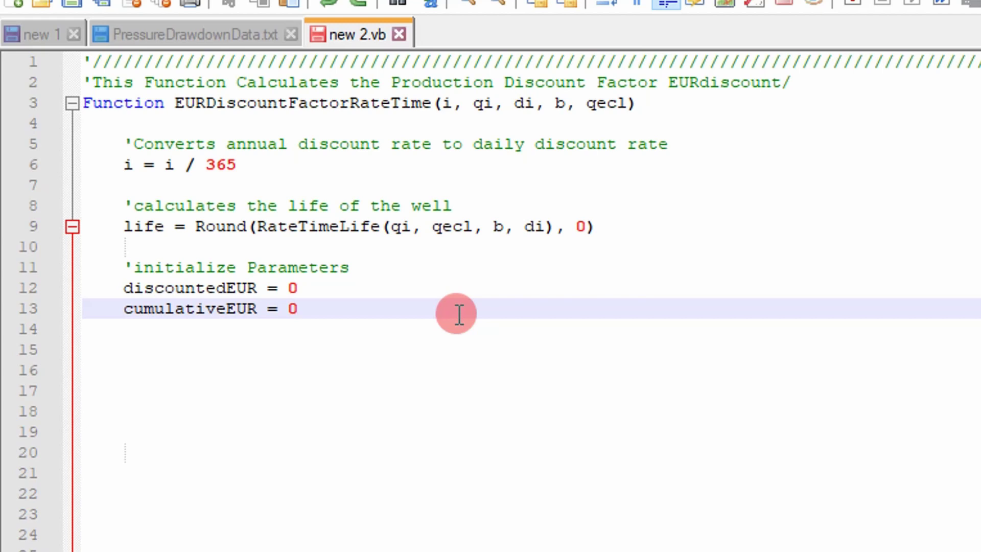
type("'Sums up the forcasted cumulative and discounted EUR     For T = 0 To life")
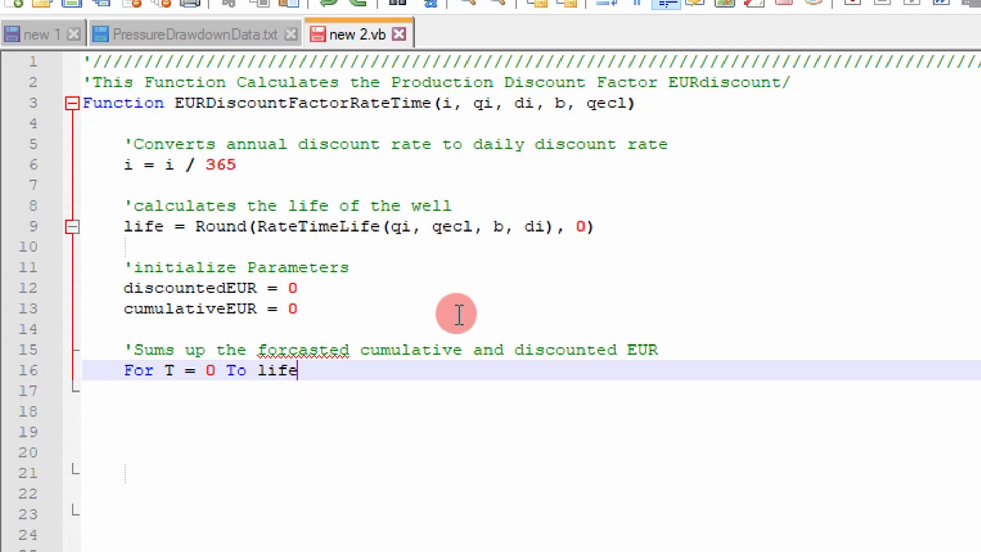
Step: Complete the loop body with ArpsRate, discountedEUR and 'cumulativeEUR = cumulativeEUR + q', closing with Next T
type("q = ArpsRate(qi, di, b, T)")
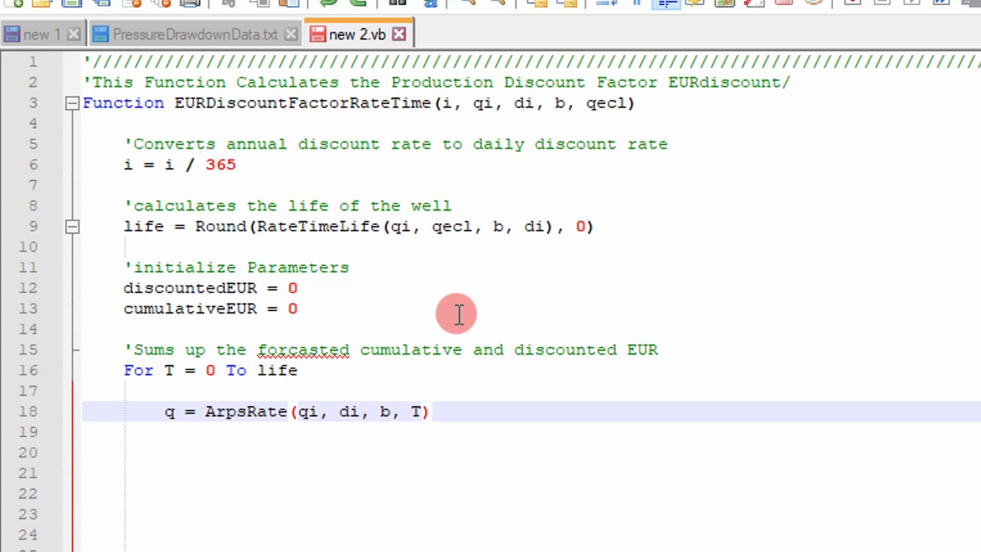
type("discountedEUR = discountedEUR + q * (1 + i) ^ -T")
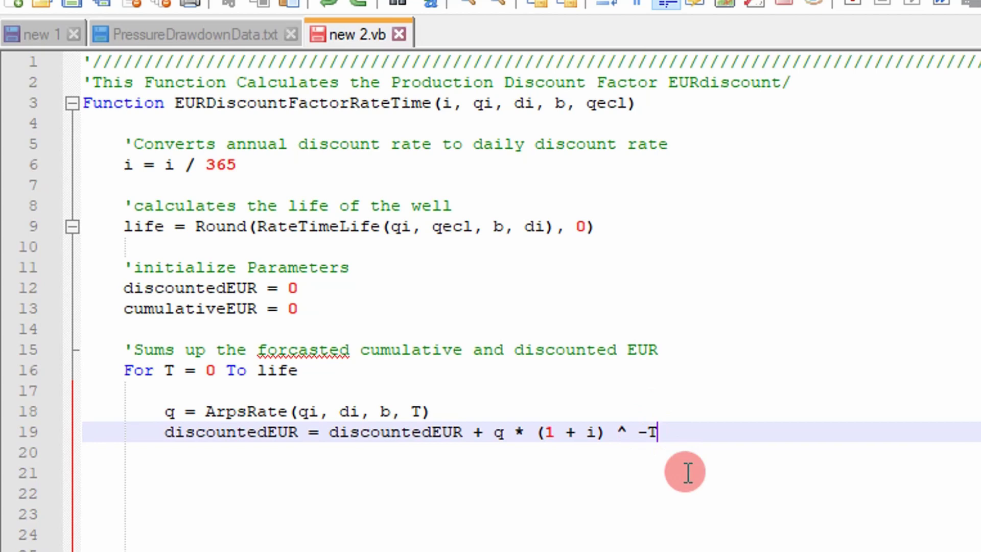
key("Return")
type("cumulativeEUR = cumulativeEUR + q")
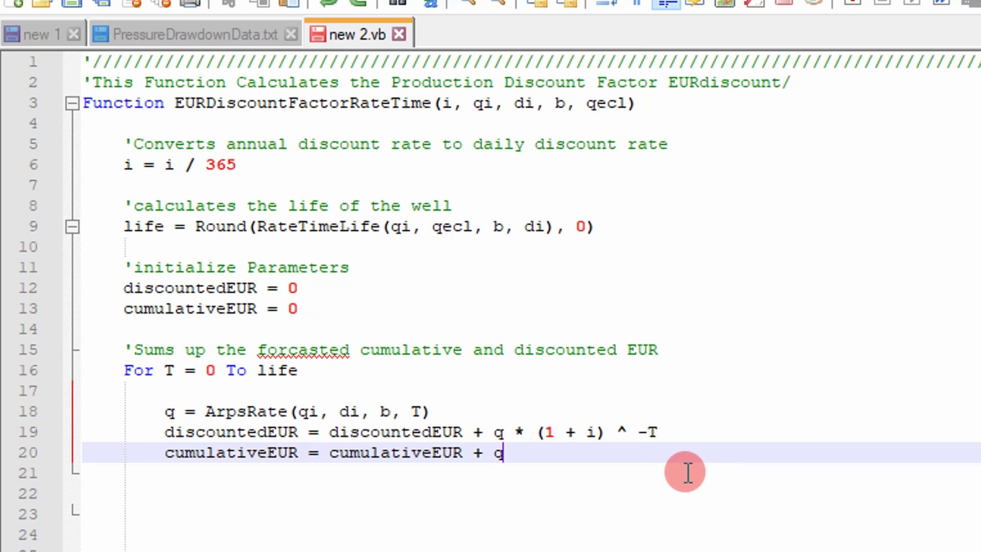
key("Return")
key("Return")
key("BackSpace")
type("Next T")
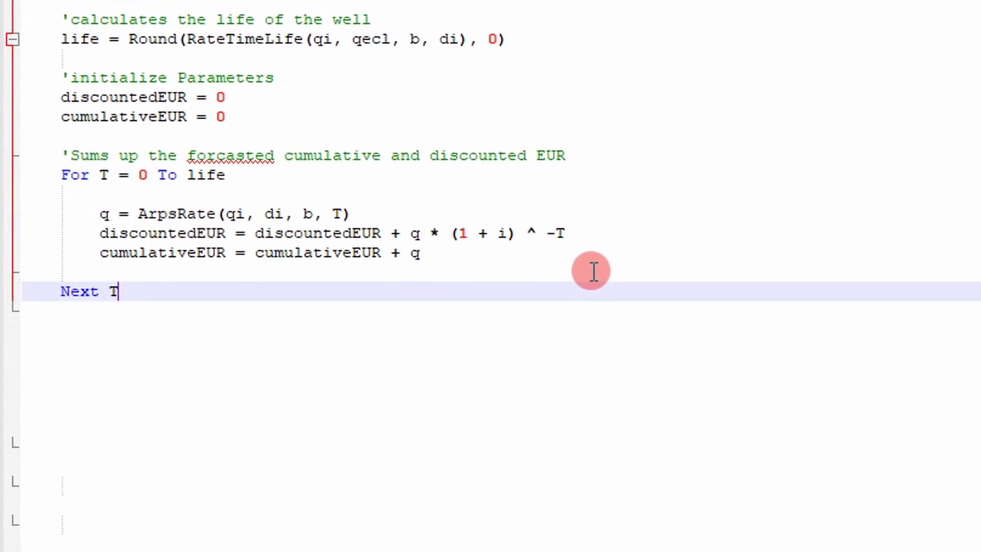
Step: Return a three-element ans array, add End Function, and begin the RateTimeLife function header
type("Dim ans(1 To 3) ans(1) = discountedEUR / cumulativeEUR ans(2) = life ans(3) = cumulativeEUR")
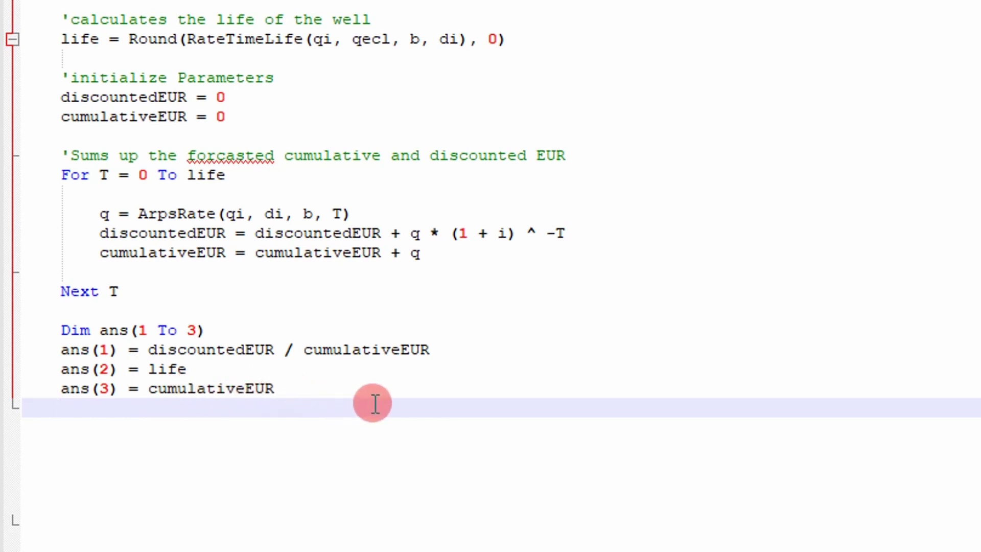
type("'returns the discounted EUR EURDiscountFactorRateTime = ans")
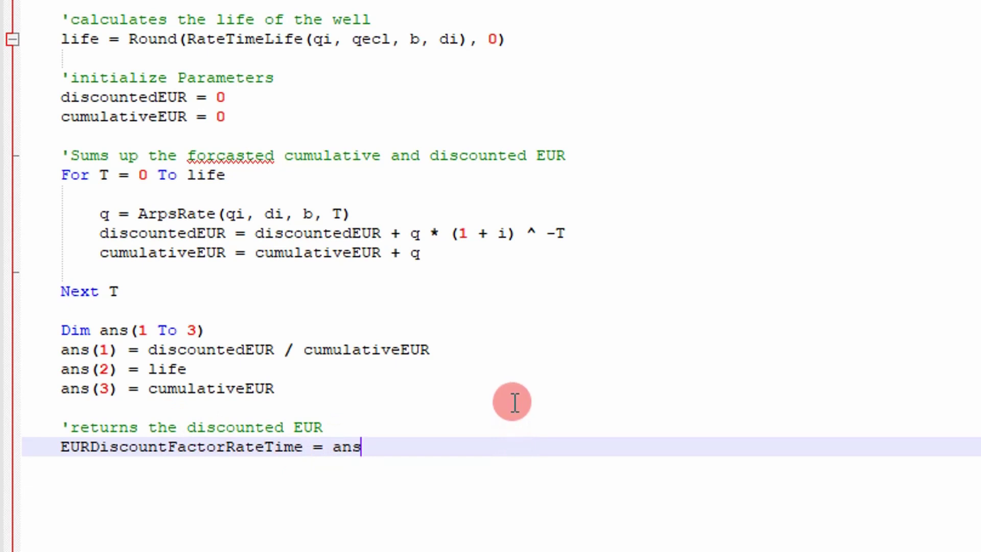
type("End Function")
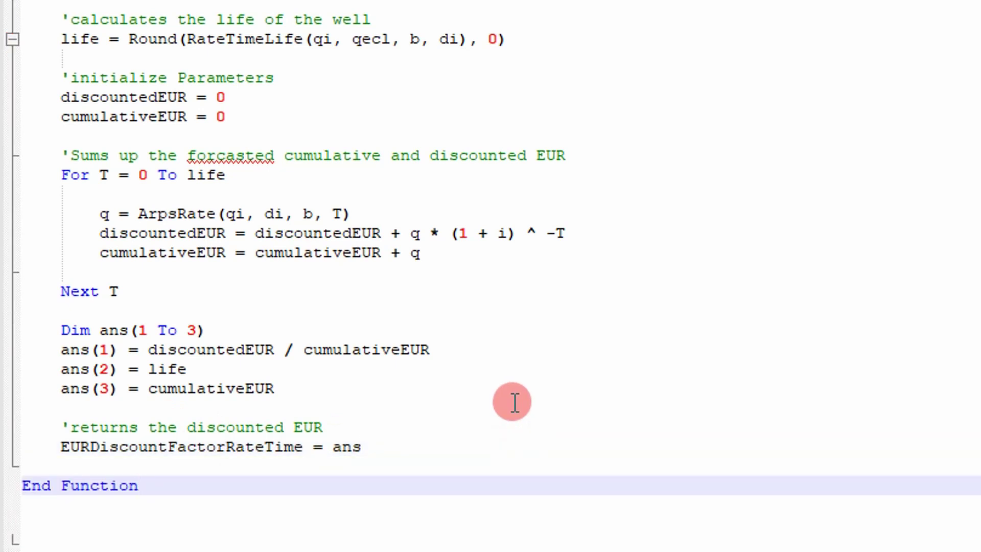
key("ctrl+v")
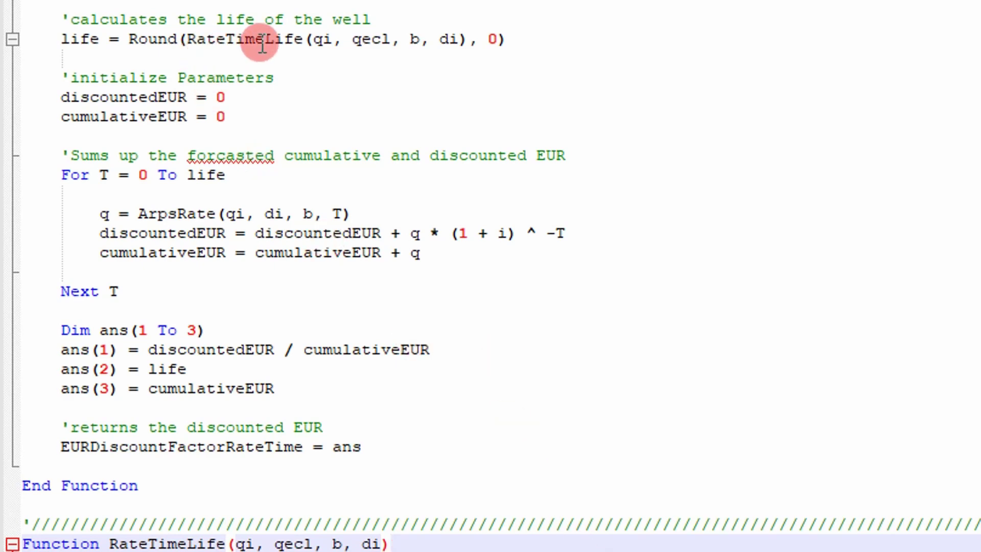
Step: Give RateTimeLife an If b = 0 Ln exponential-life formula, a hyperbolic Else formula, End If and End Function
scroll(307, 30, "down", 2)
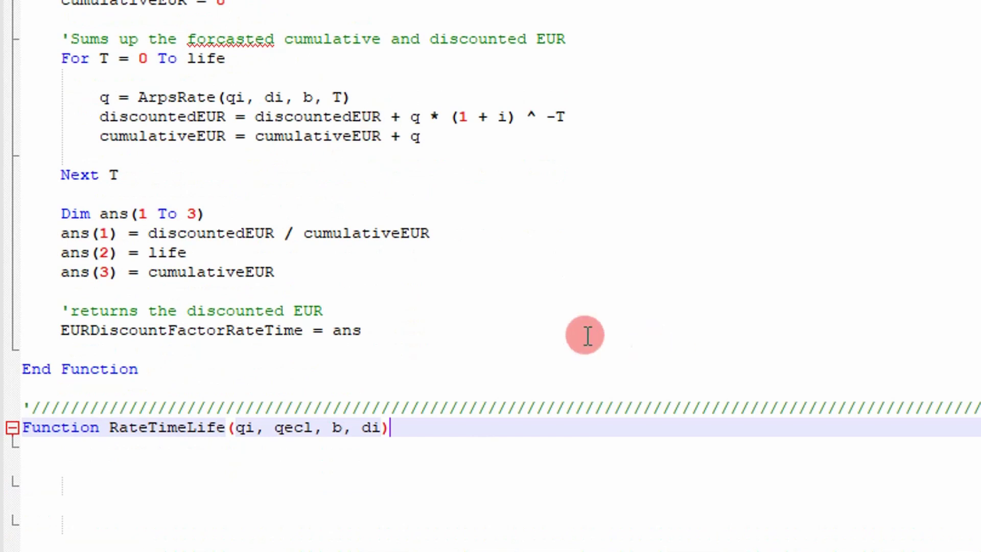
scroll(562, 337, "down", 1)
type("'exponential decline     If b = 0 Then")
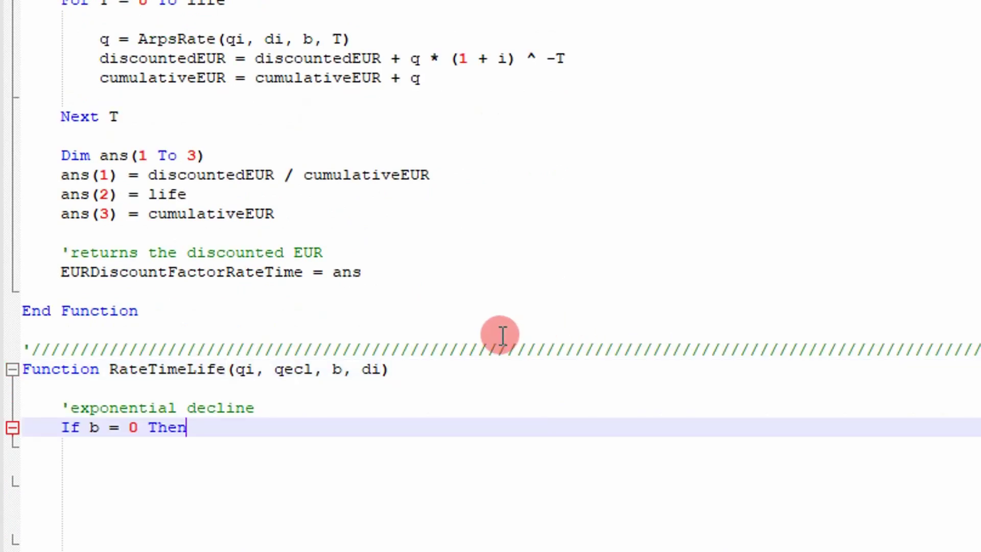
type("RateTimeLife = WorksheetFunction.Ln(qi / qecl) / di")
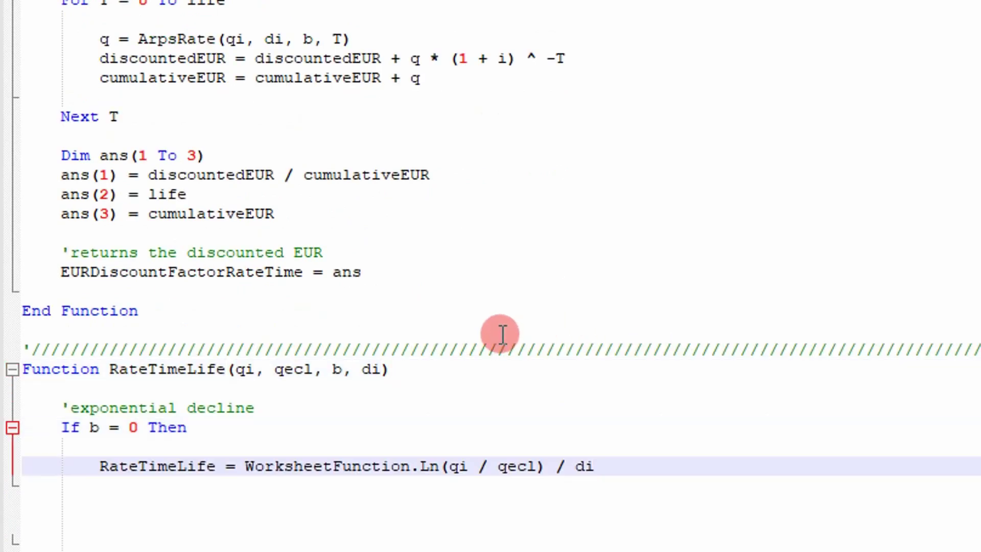
type("Else")
type("'hyperbolic decline RateTimeLife = ((qi / qecl) ^ b - 1) / (b * di)")
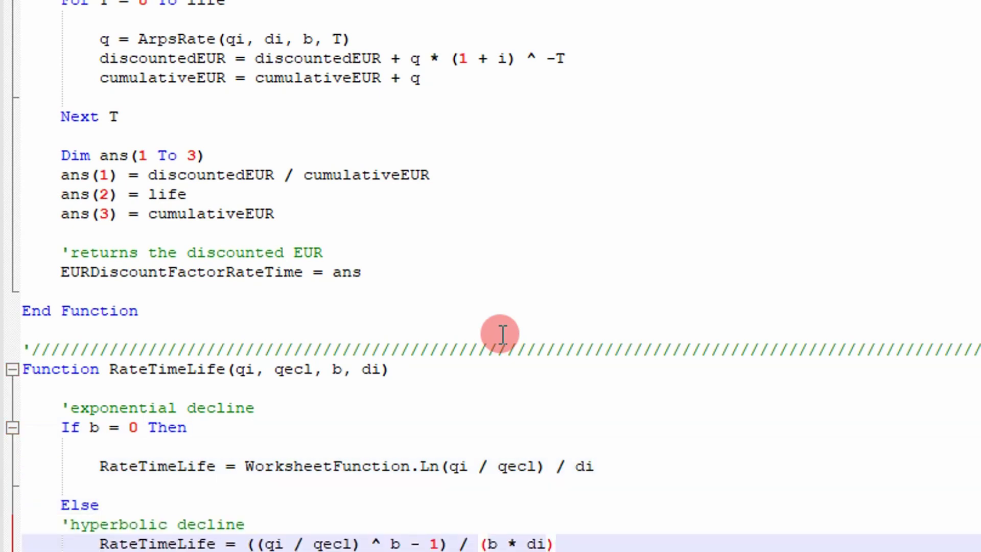
type("End If")
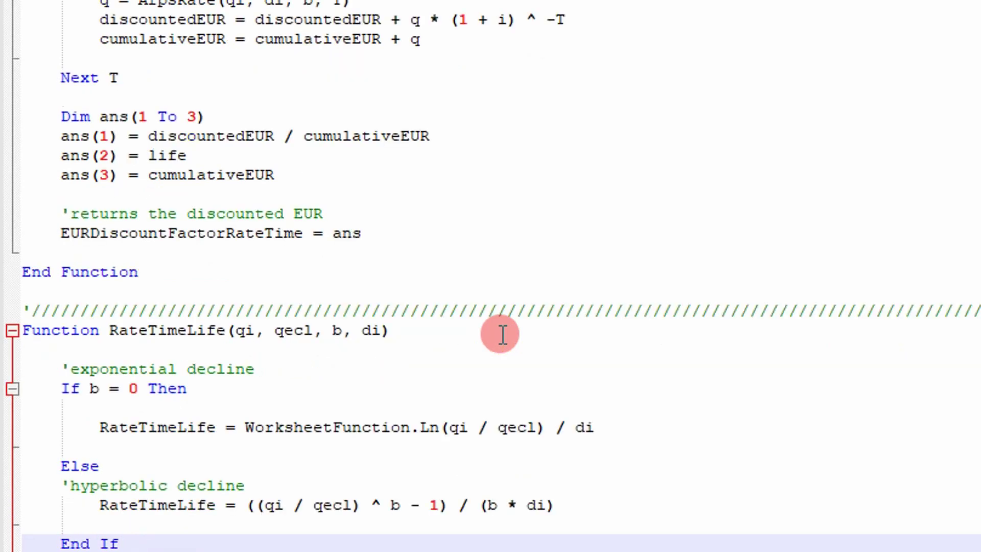
type("End Function")
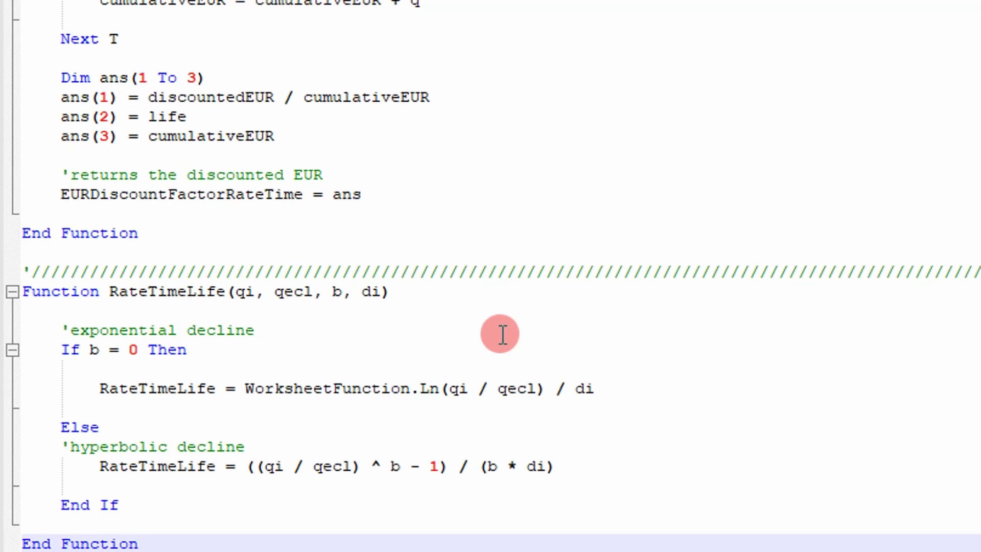